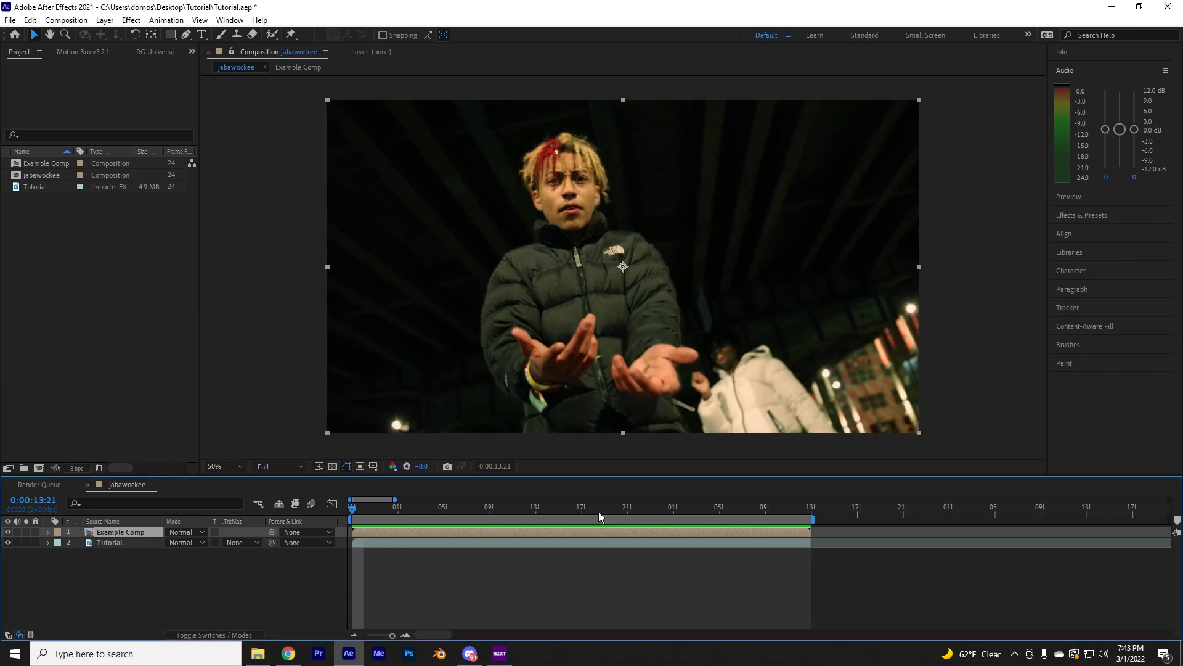
Delete the Example Comp layer from the timeline and preview the remaining Tutorial clip from its start
key(Delete)
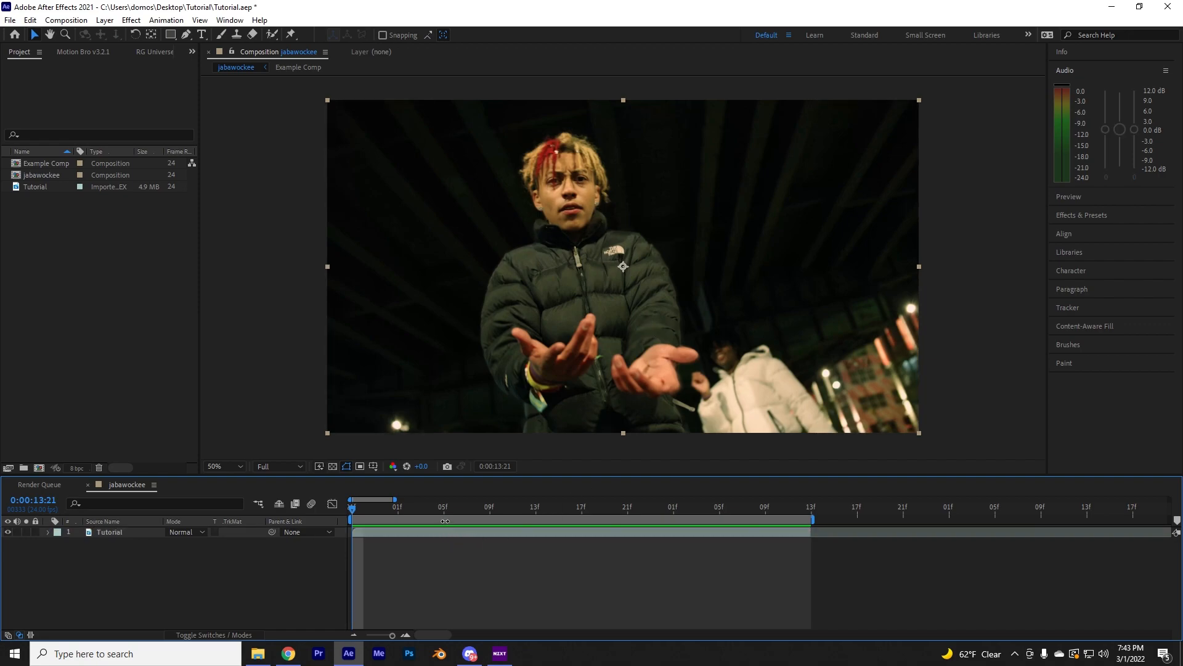
key(space)
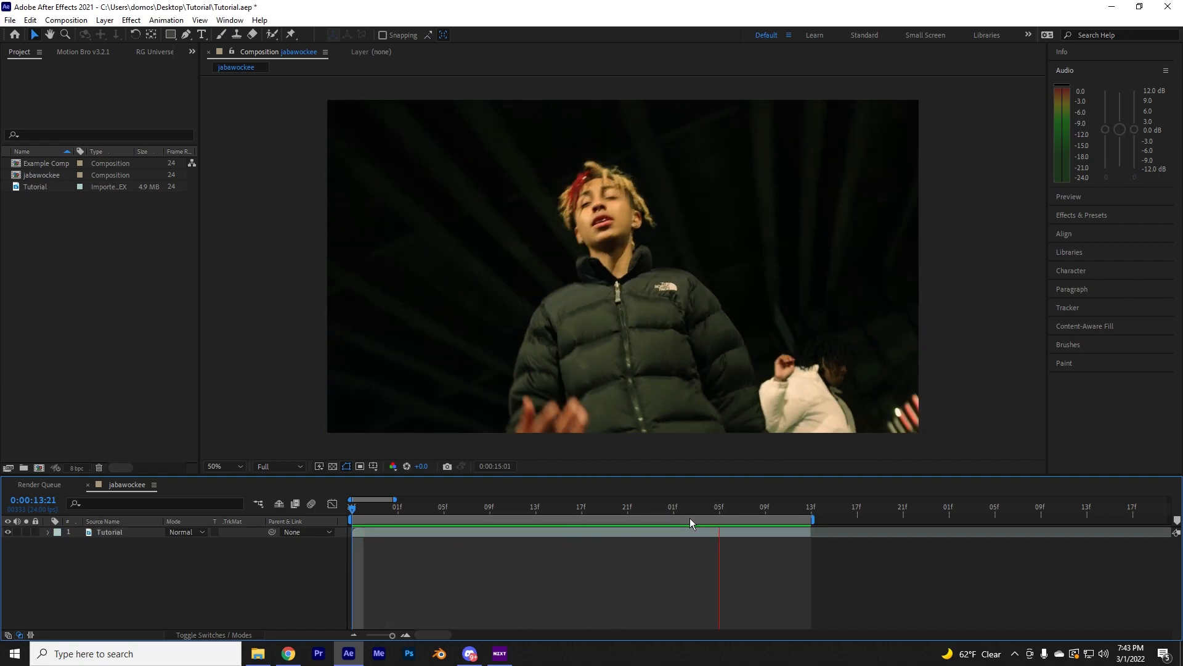
click(502, 509)
drag(512, 527, 352, 524)
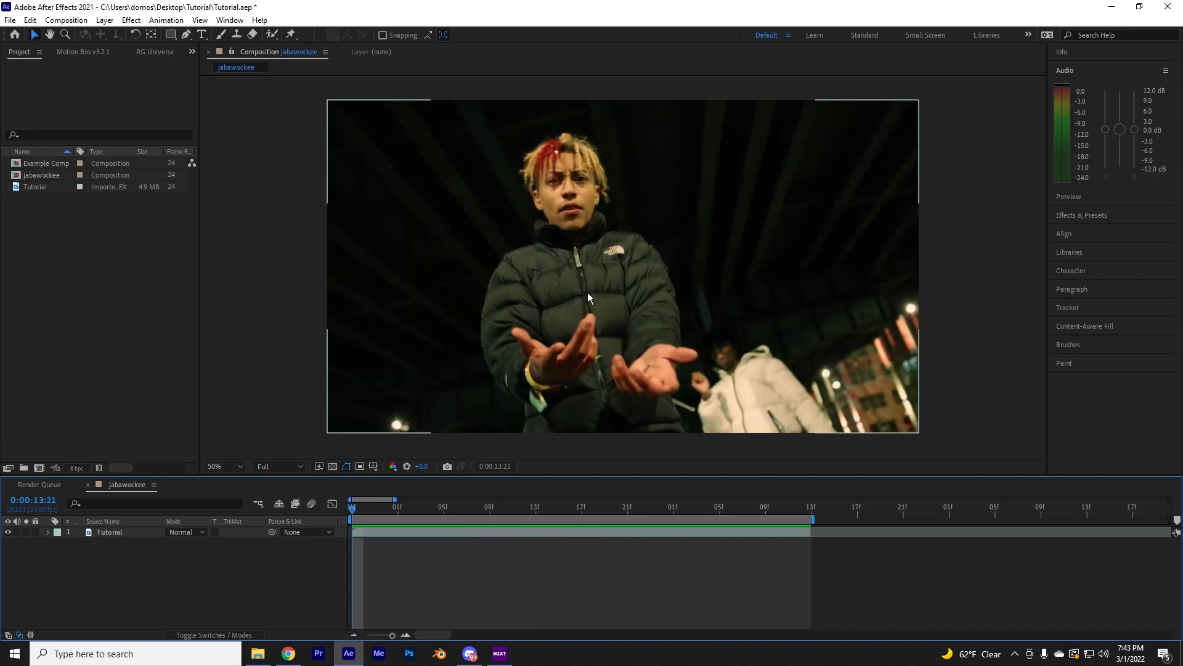
Duplicate the Tutorial layer and open the upper copy in the Layer viewer
click(383, 533)
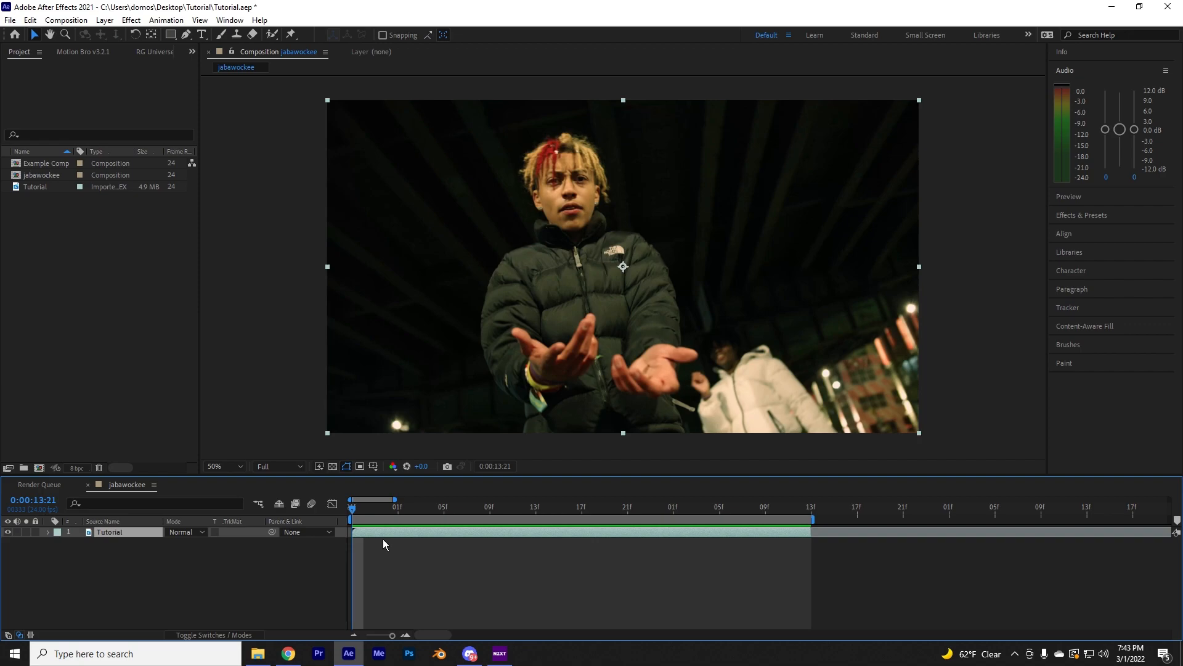
key(ctrl+d)
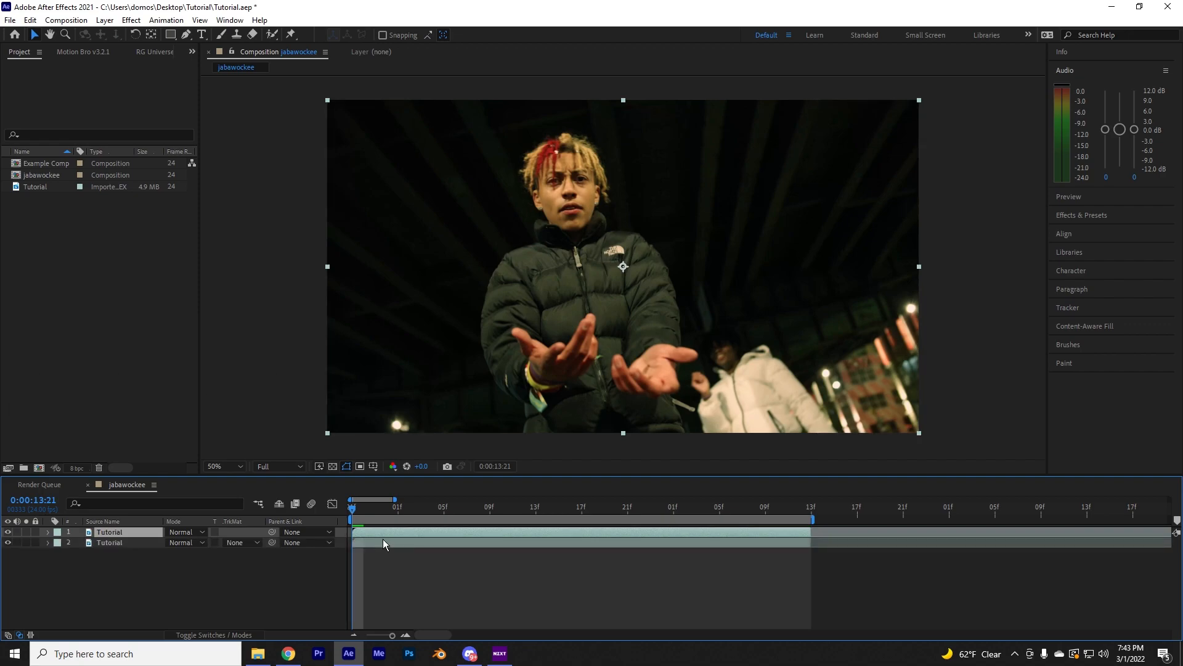
double_click(383, 540)
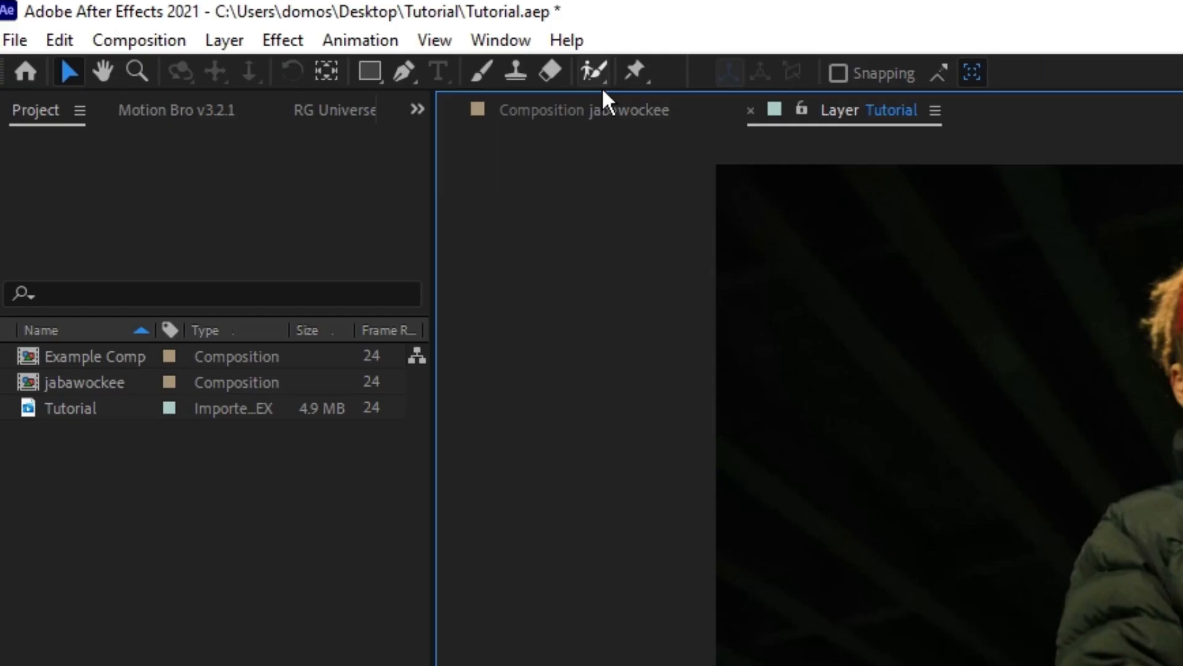
Isolate the man in the black puffer jacket with the Roto Brush, clean up the outline along his sides, and propagate it through the clip
click(273, 37)
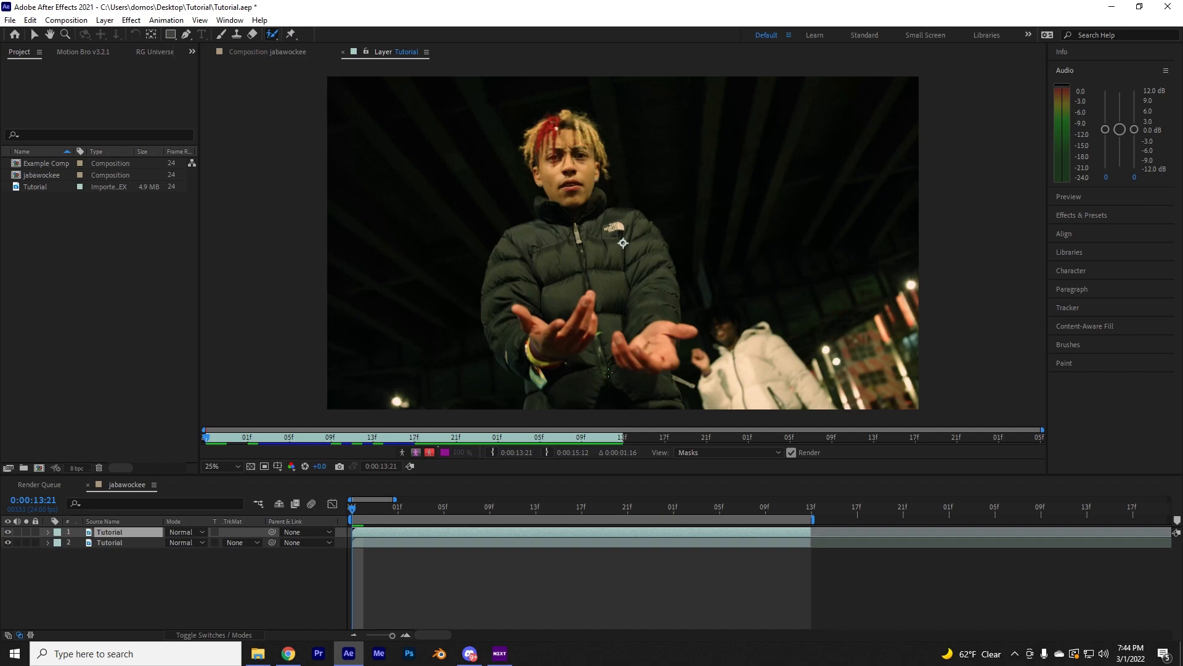
mouse_move(611, 384)
mouse_down()
mouse_move(566, 162)
mouse_move(542, 119)
mouse_move(535, 148)
mouse_move(586, 128)
mouse_move(569, 116)
mouse_up()
drag(547, 252, 533, 352)
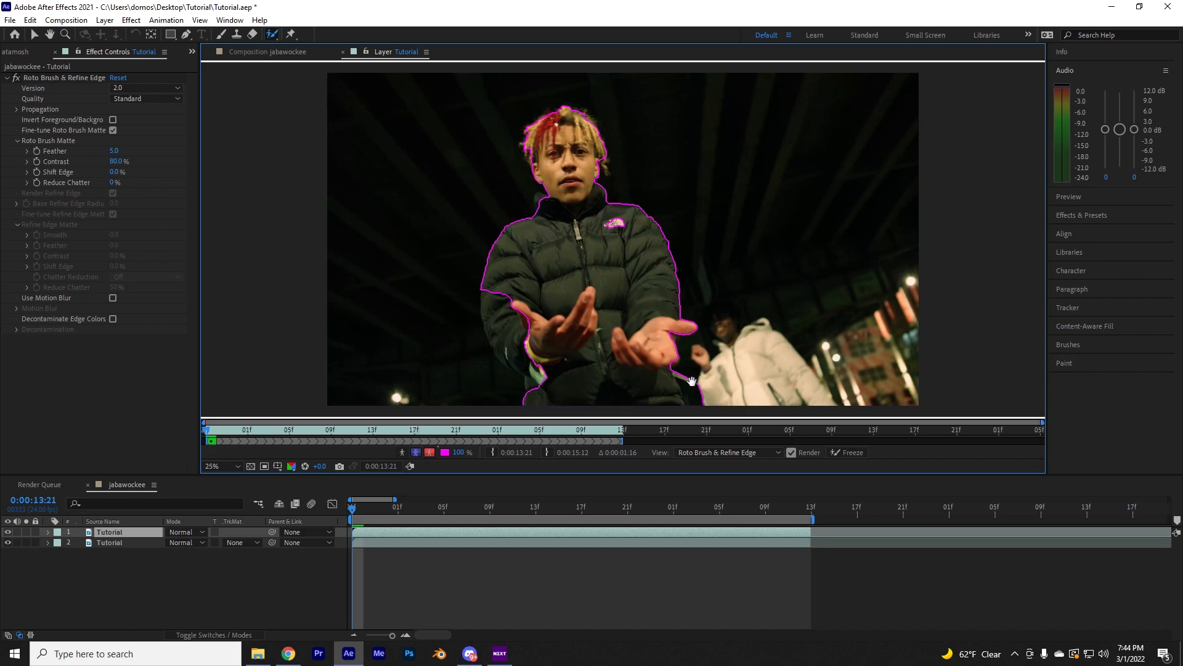
drag(681, 375, 691, 403)
drag(535, 386, 500, 288)
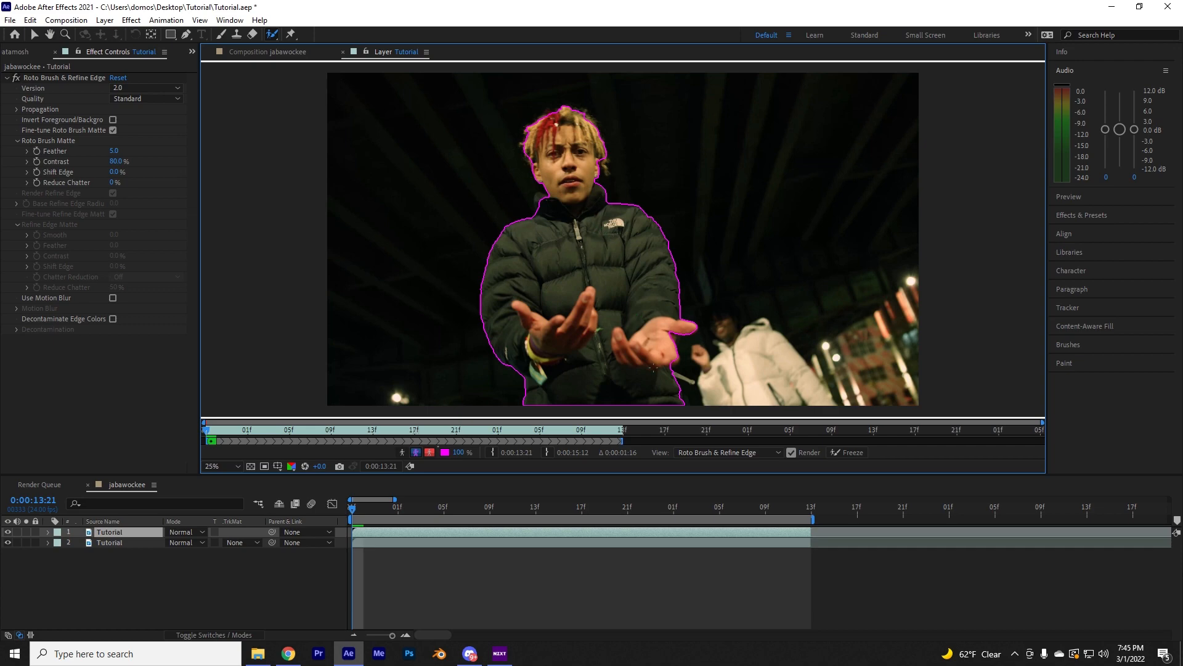
key(space)
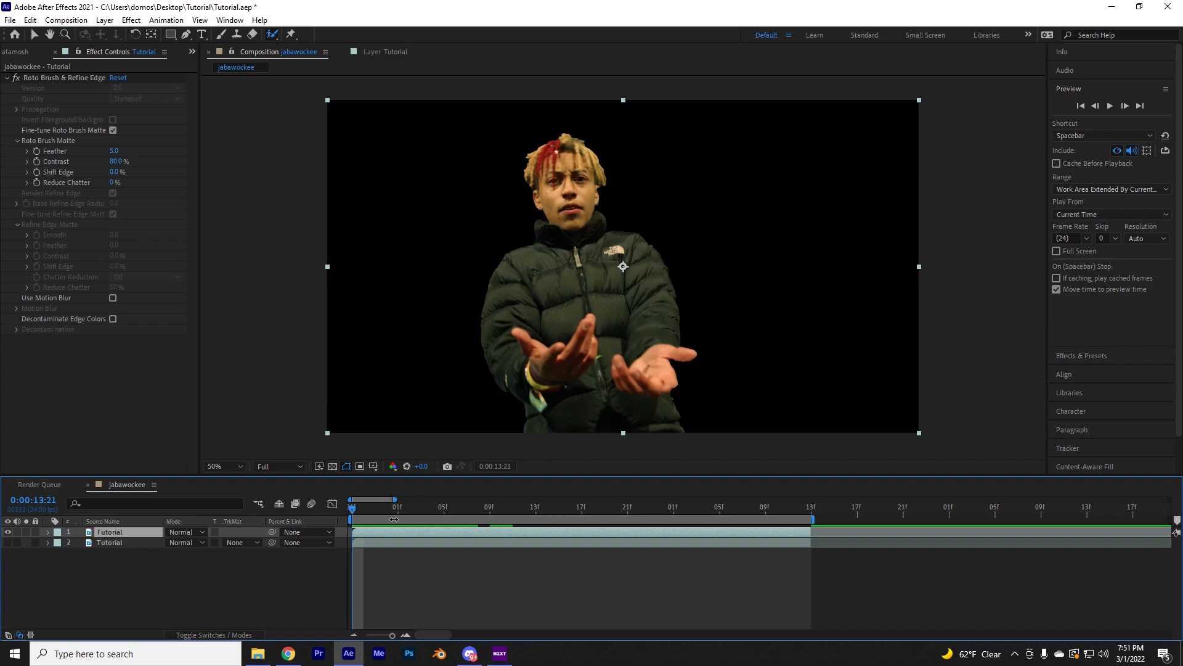
Rename the upper rotoscoped layer to roto and the lower Tutorial layer to bg
right_click(119, 535)
click(163, 508)
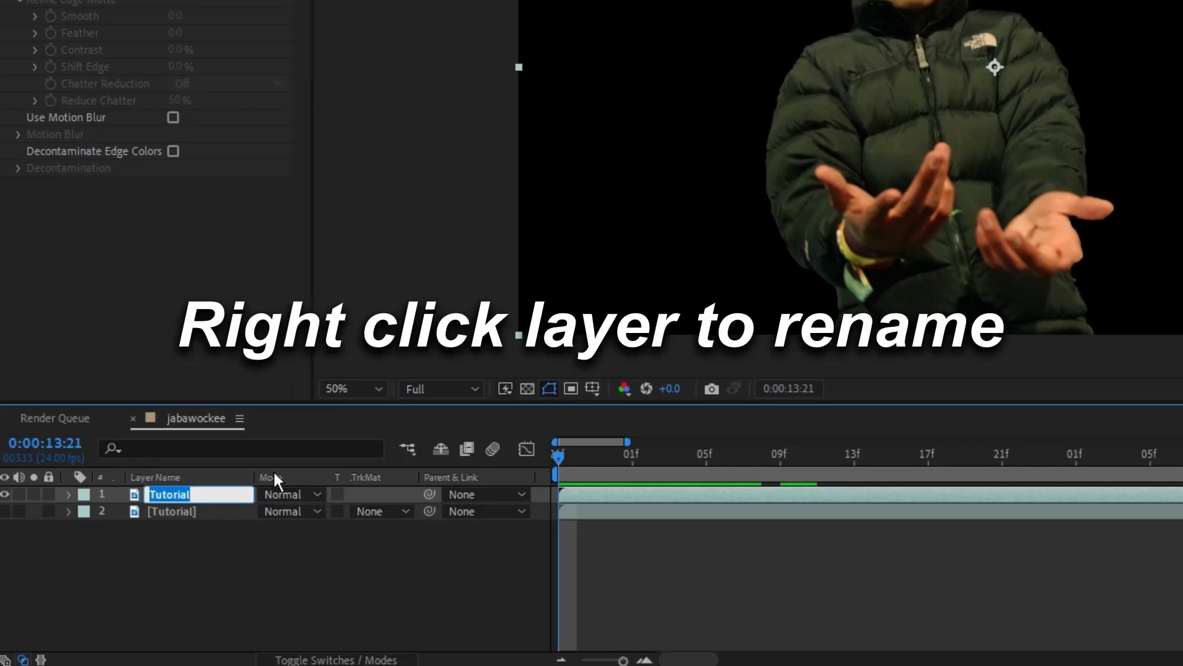
text(roto)
right_click(205, 516)
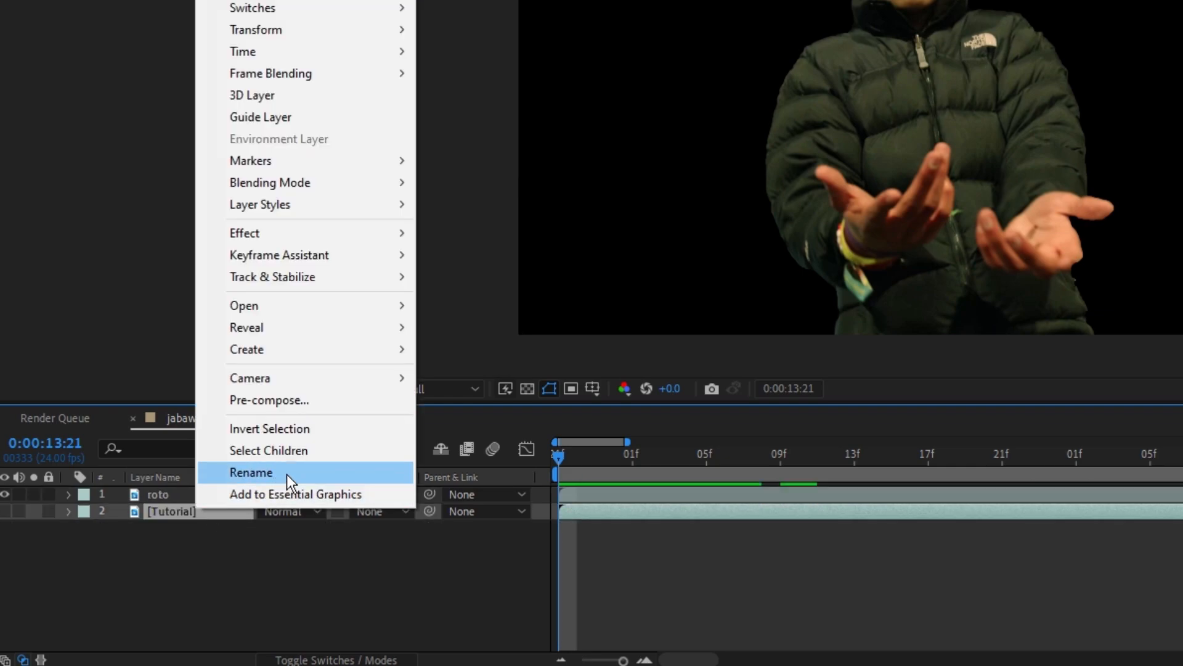
click(298, 476)
text(bg)
key(Return)
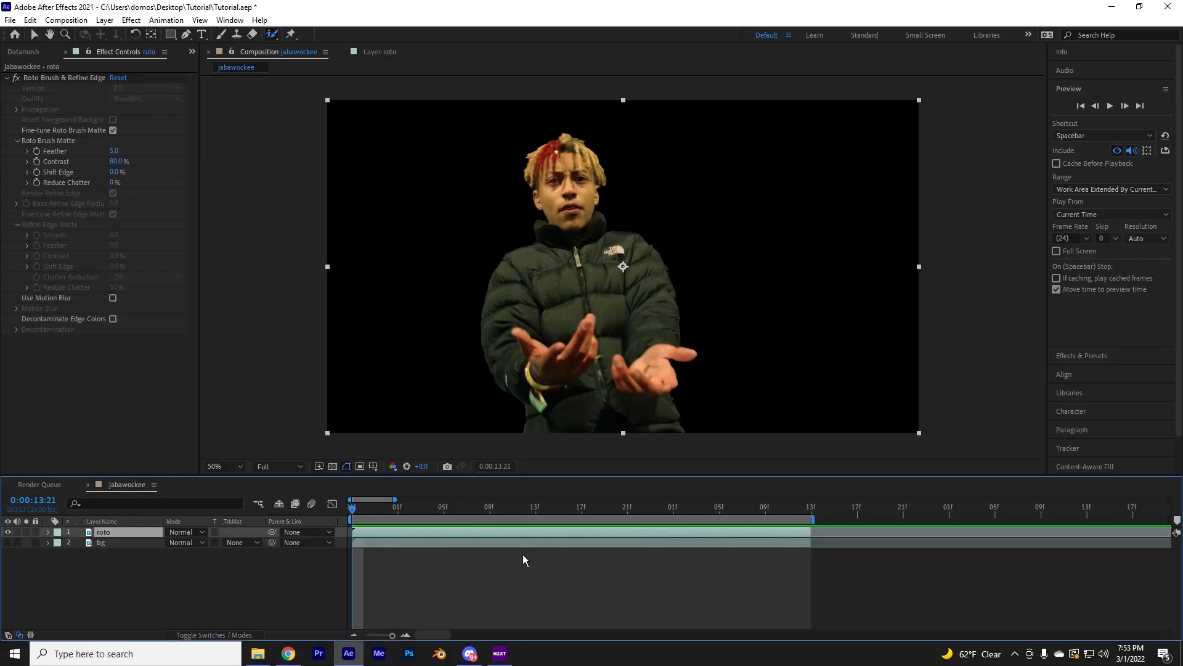
Play back and scrub the isolated roto layer to check the cutout's edges
key(space)
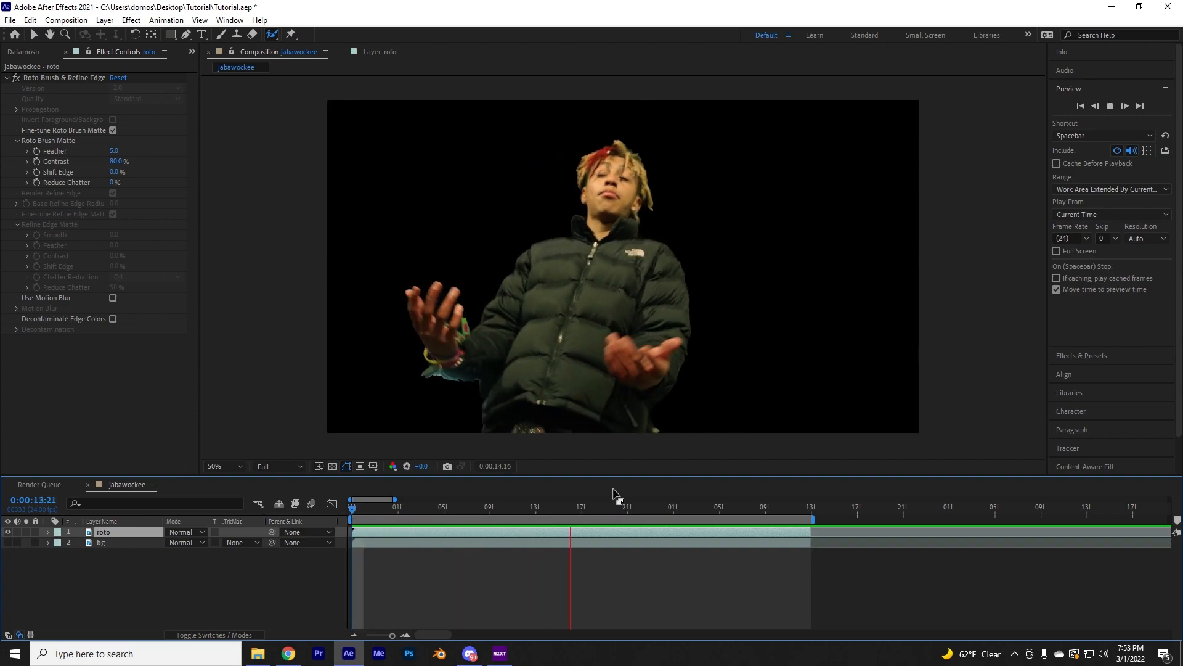
key(space)
drag(596, 519, 363, 538)
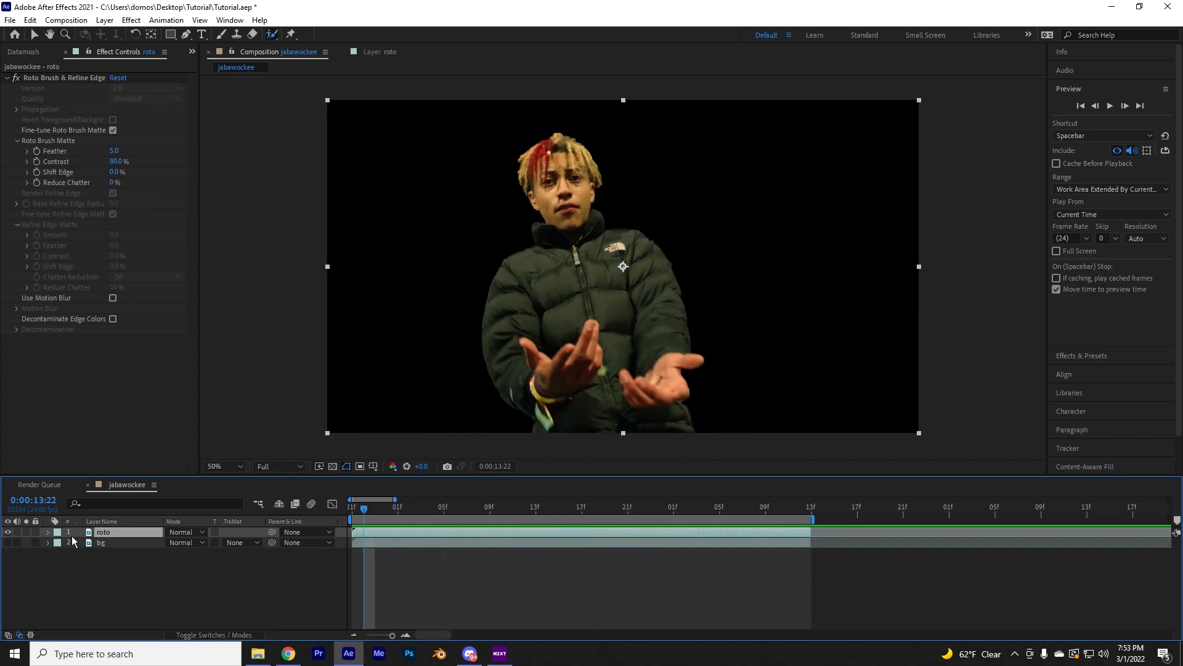
Set the Roto Brush Matte on the roto layer to Feather 13.2 and Shift Edge -15%, checking the edges on another frame
drag(115, 151, 133, 156)
drag(219, 243, 276, 251)
drag(201, 270, 183, 285)
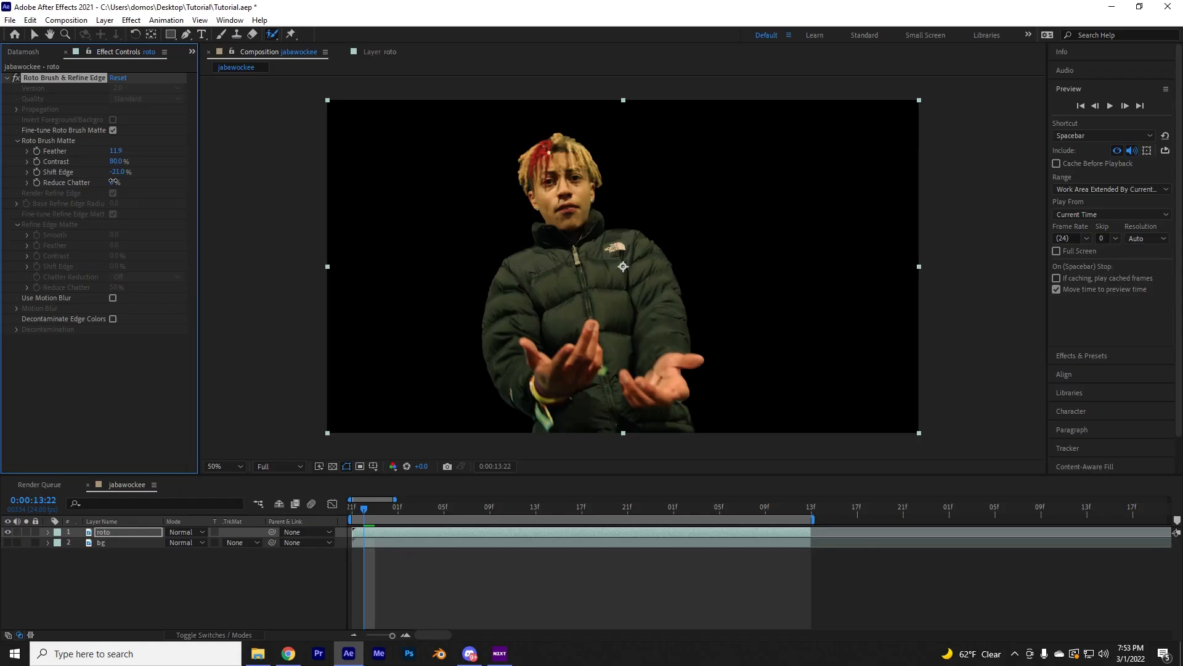
drag(573, 515, 598, 524)
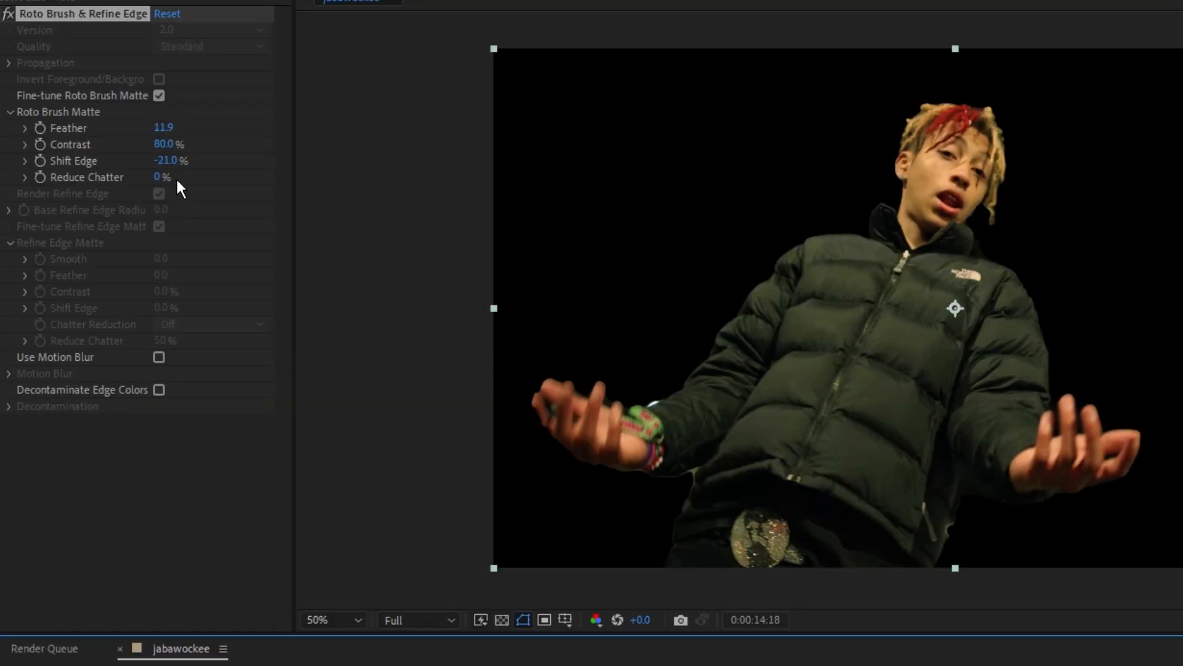
drag(173, 163, 130, 152)
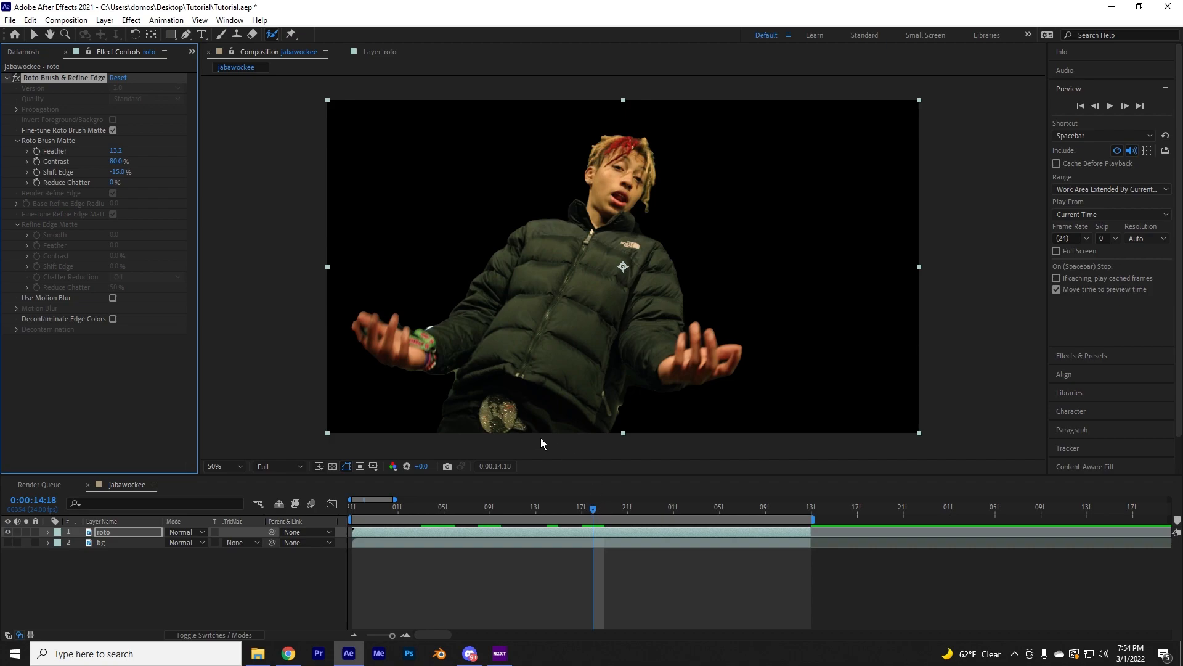
Preview the roto layer from the start and scrub back to inspect the softened matte
drag(612, 518, 351, 516)
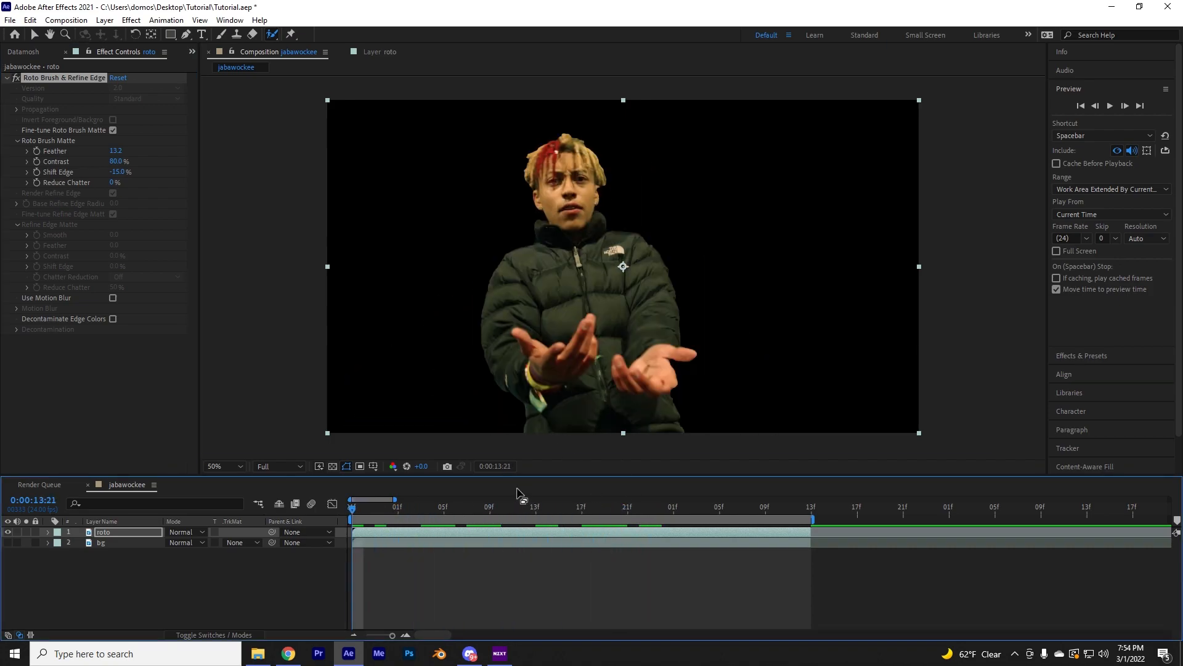
key(space)
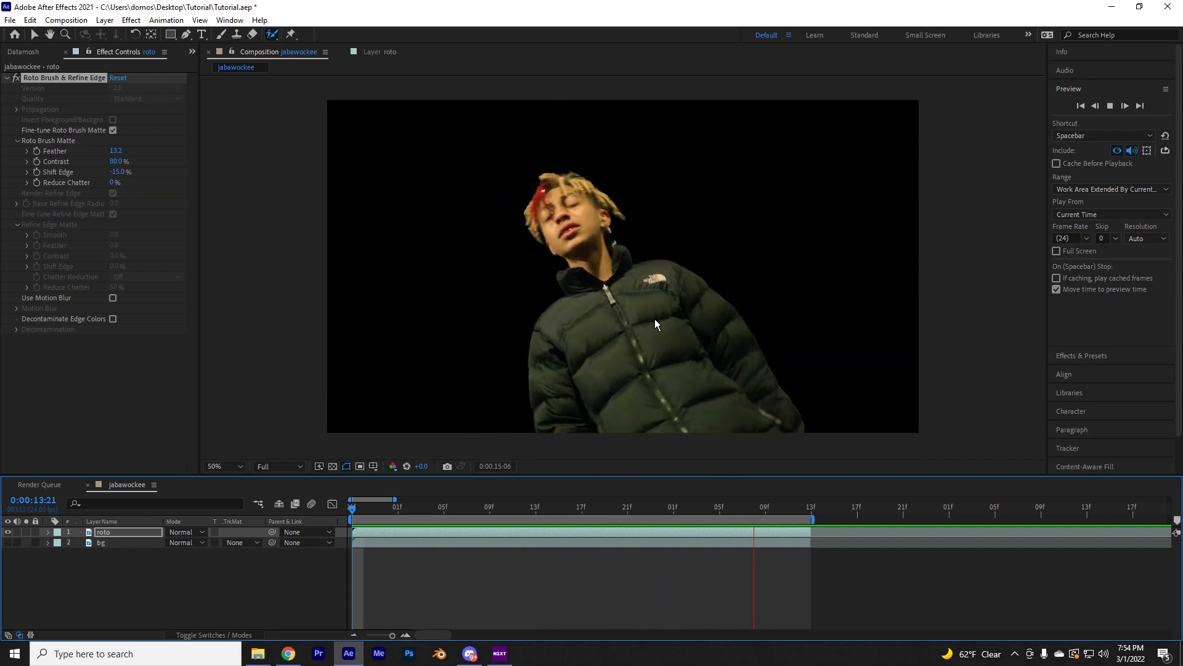
drag(626, 515, 547, 518)
Search the effects for "refine" and apply Refine Soft Matte to the roto layer
click(1093, 357)
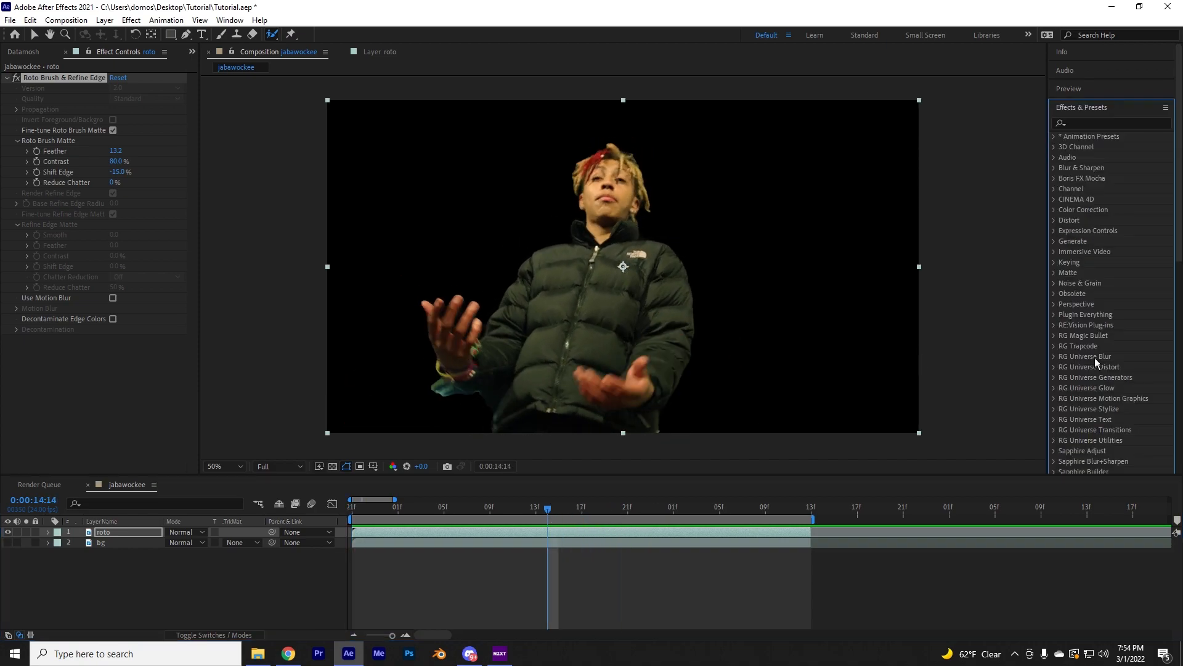
click(1119, 126)
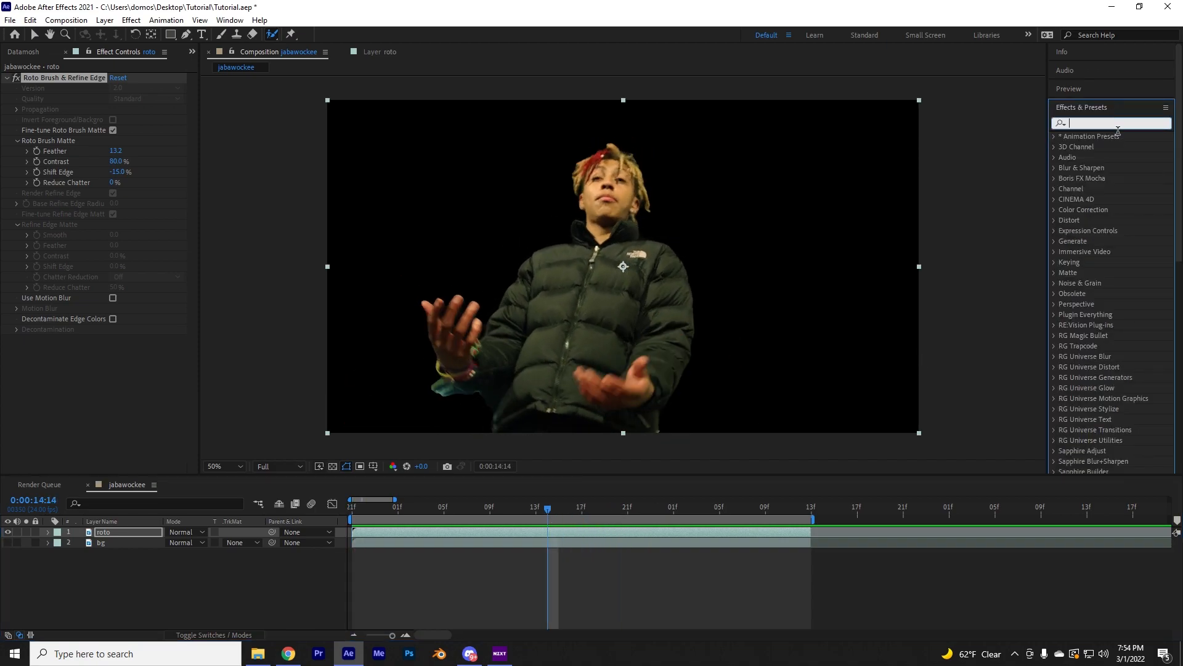
text(refine)
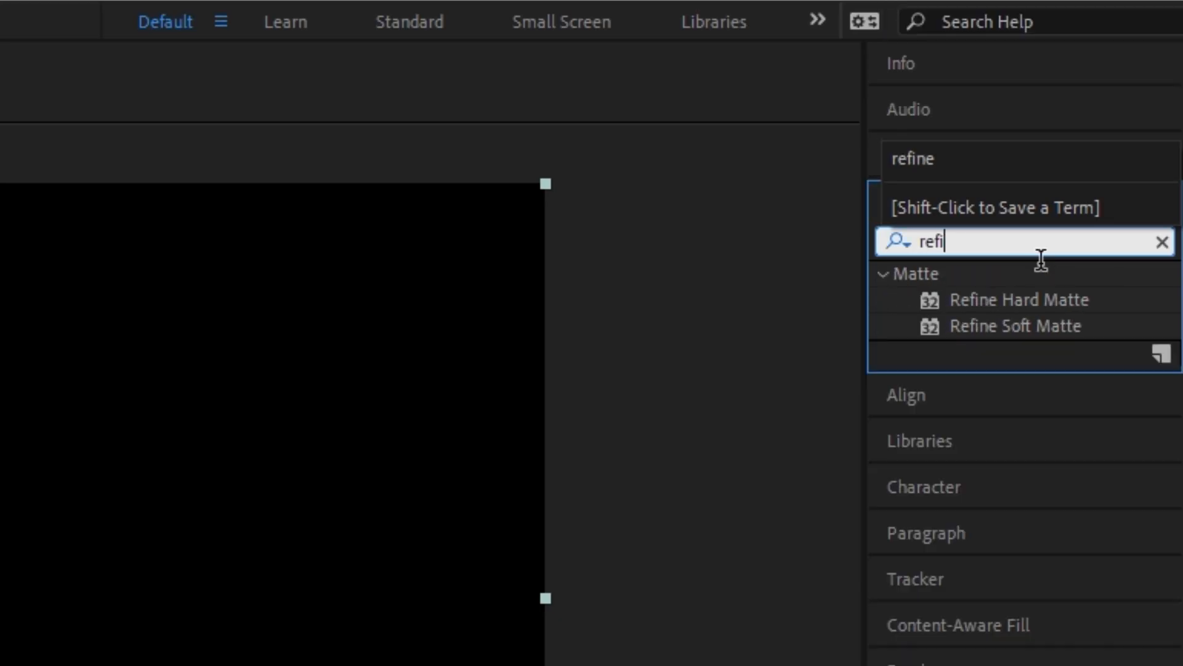
double_click(1016, 326)
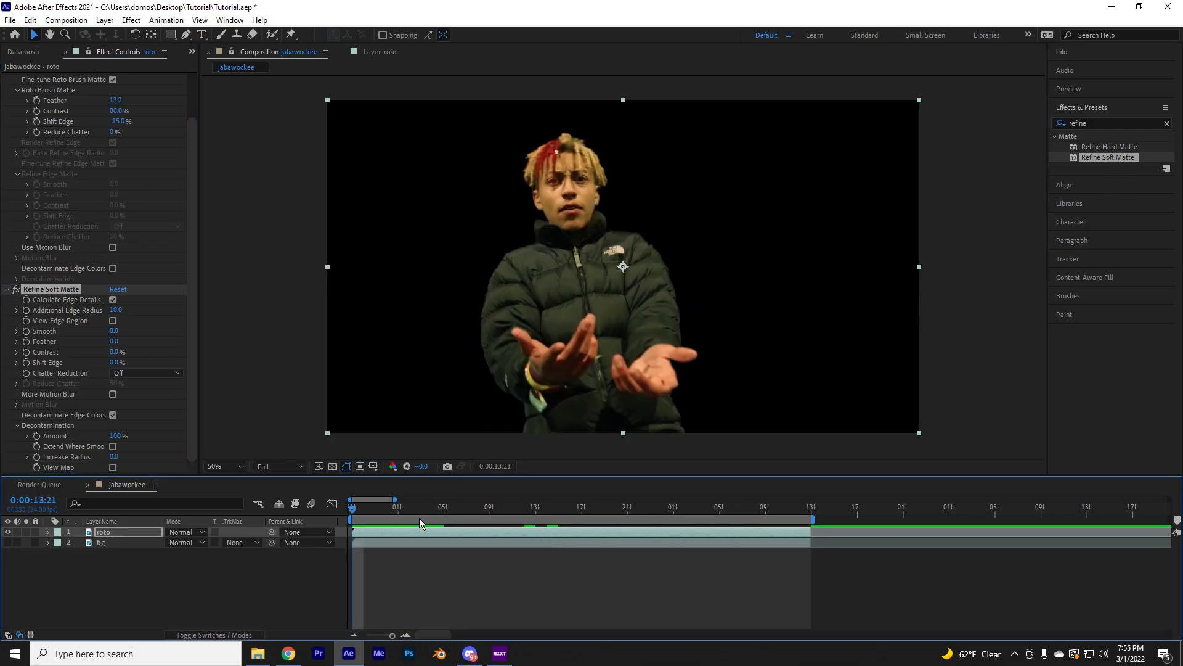
Set Refine Soft Matte's Additional Edge Radius to 13.6, Smooth to 5.7 and Shift Edge to -15%, and scrub to check the edges
drag(415, 515, 358, 523)
mouse_move(401, 517)
mouse_down()
mouse_move(430, 520)
mouse_move(334, 530)
mouse_move(421, 523)
mouse_up()
drag(117, 314, 142, 318)
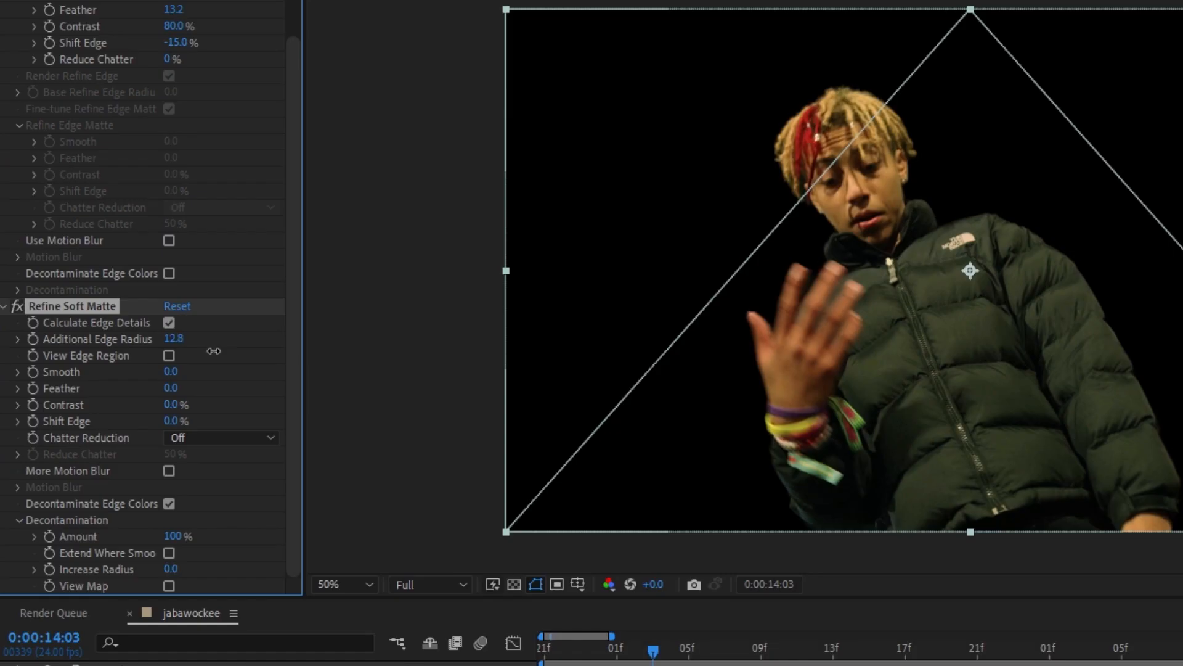
drag(214, 350, 223, 352)
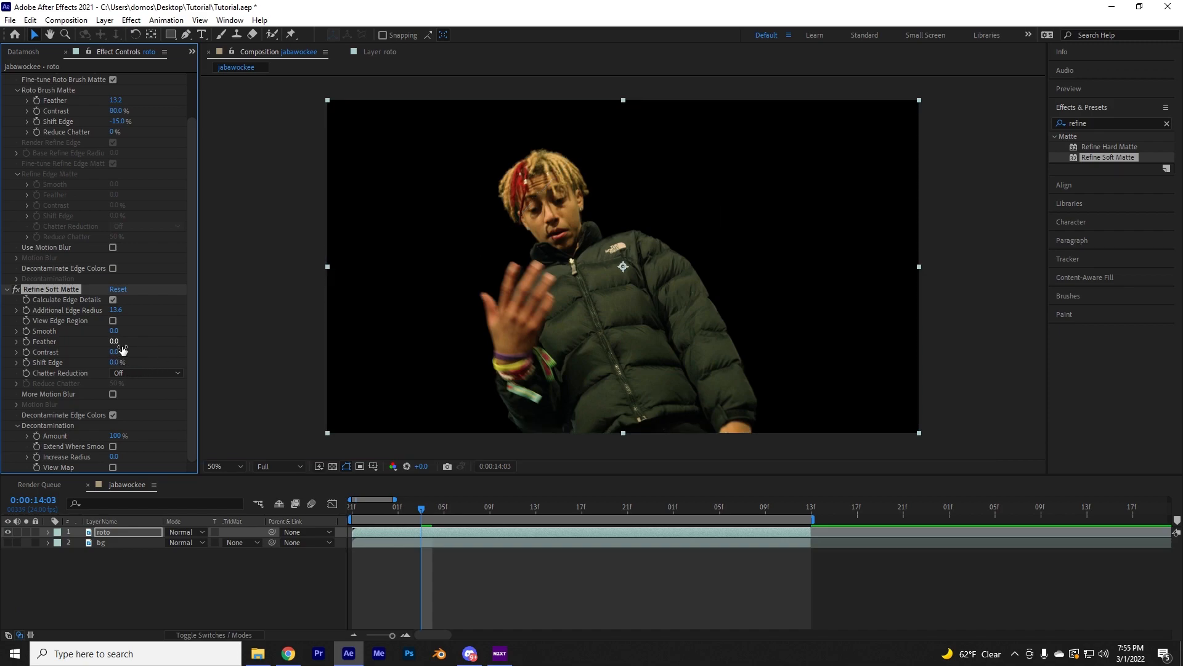
drag(114, 331, 114, 369)
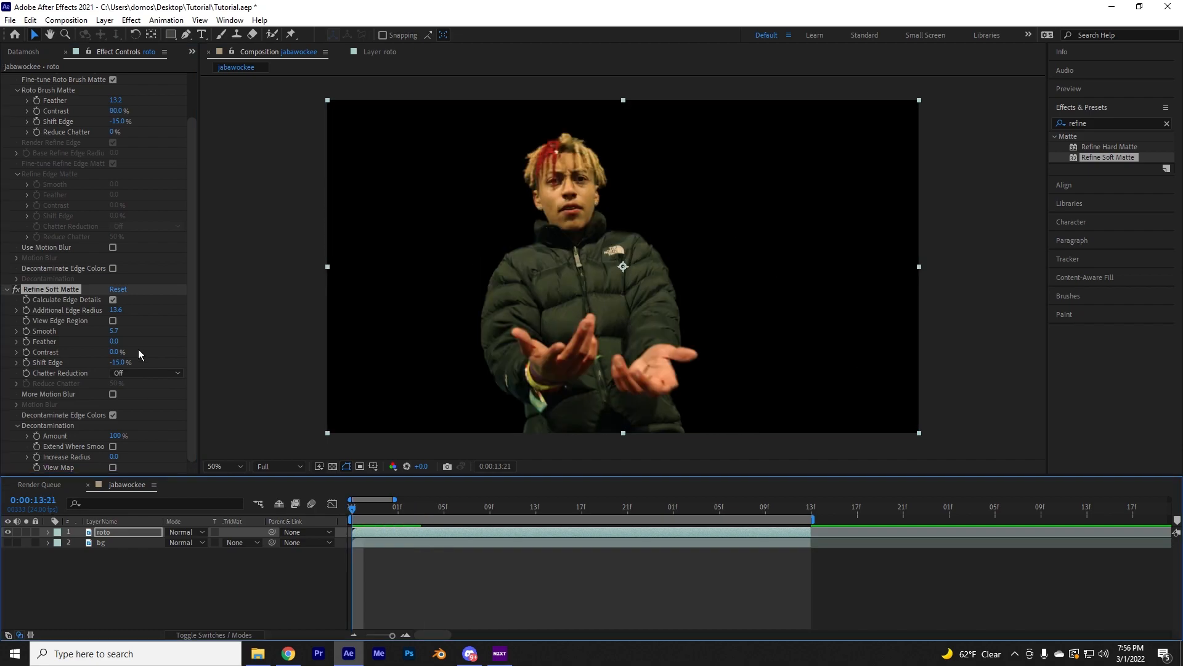
scroll(169, 219, up, 1)
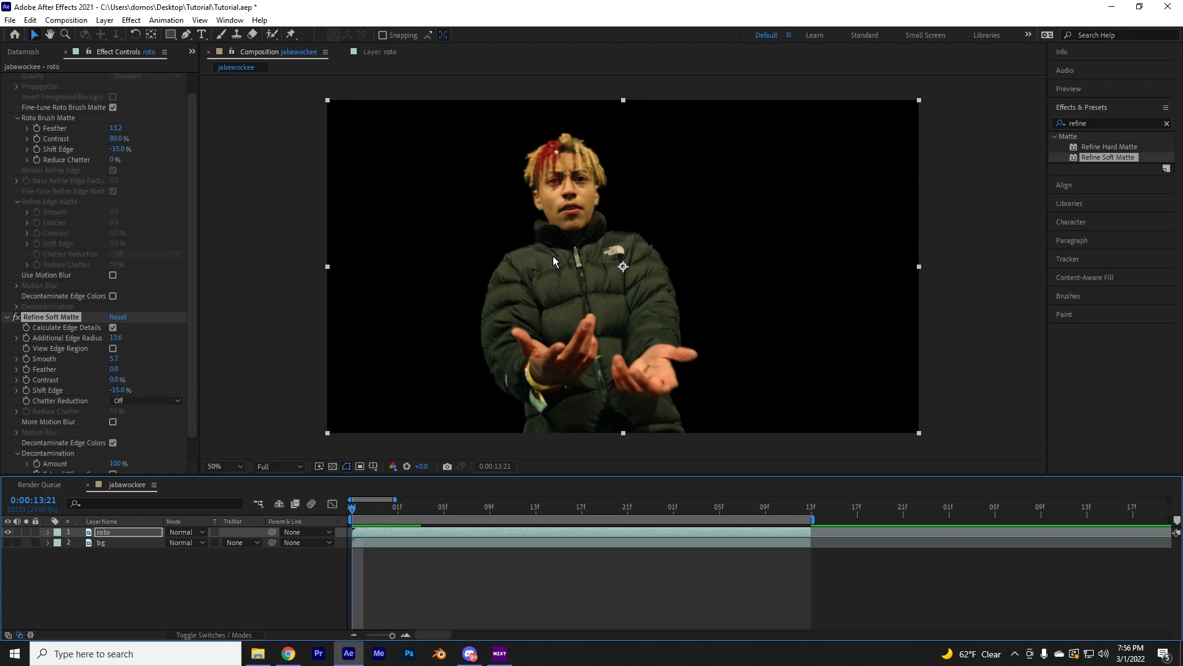
drag(417, 516, 480, 526)
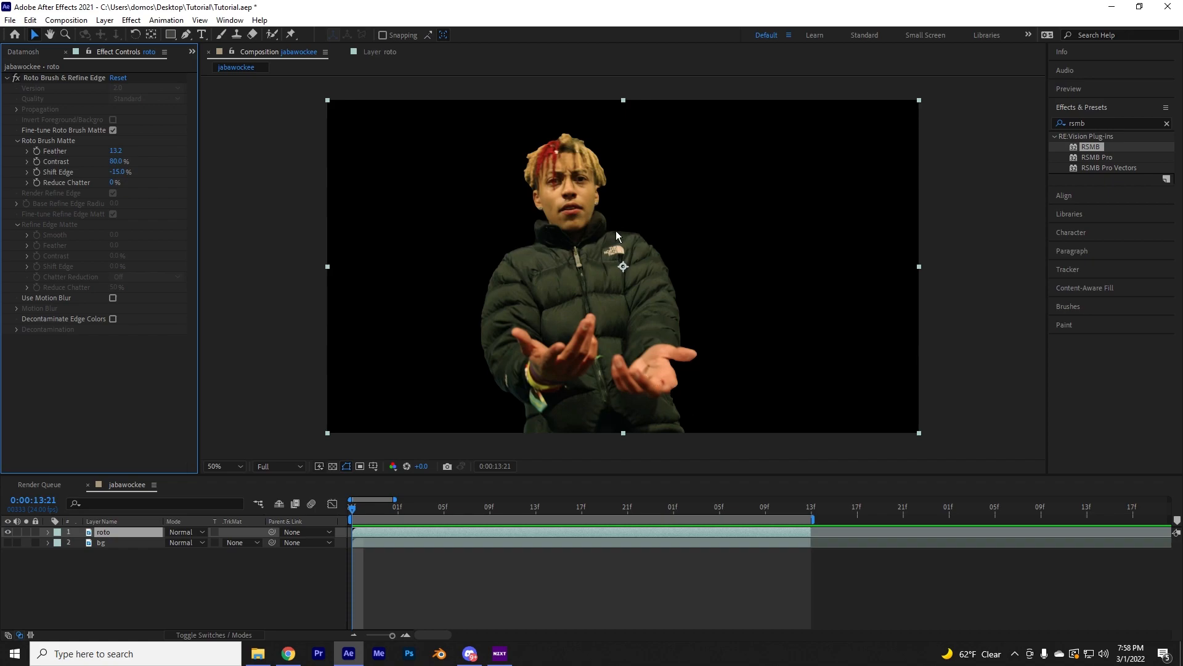
Restore the RSMB effect on the roto layer and scrub through the clip to examine its motion blur
key(ctrl+shift+z)
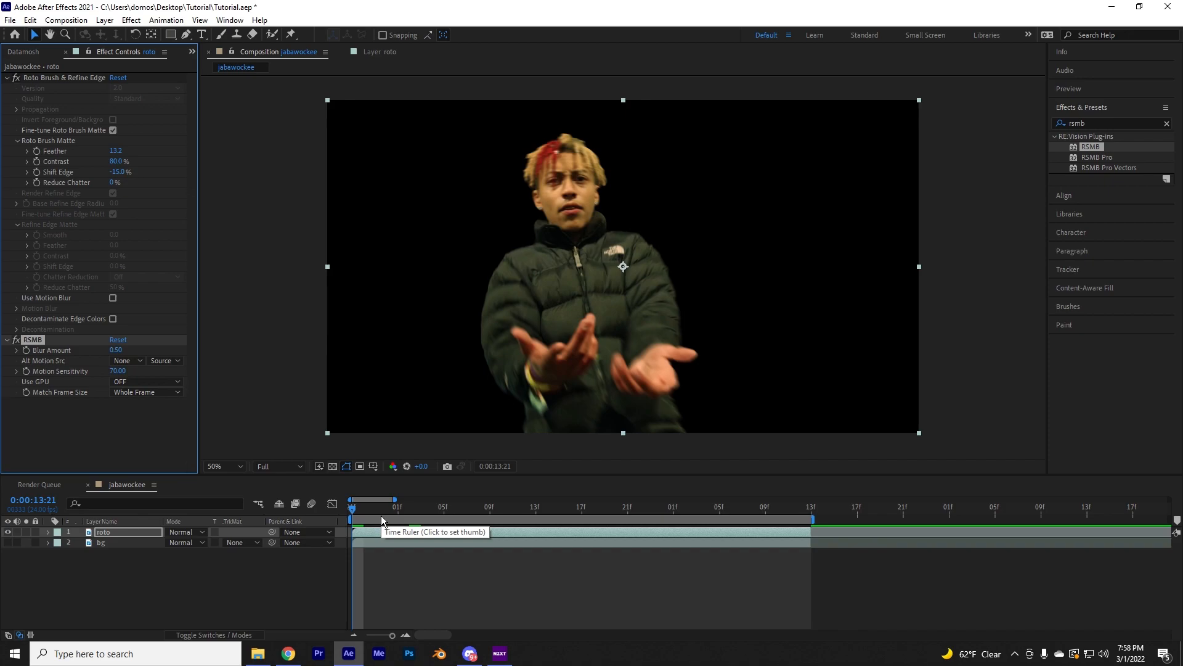
drag(365, 514, 400, 515)
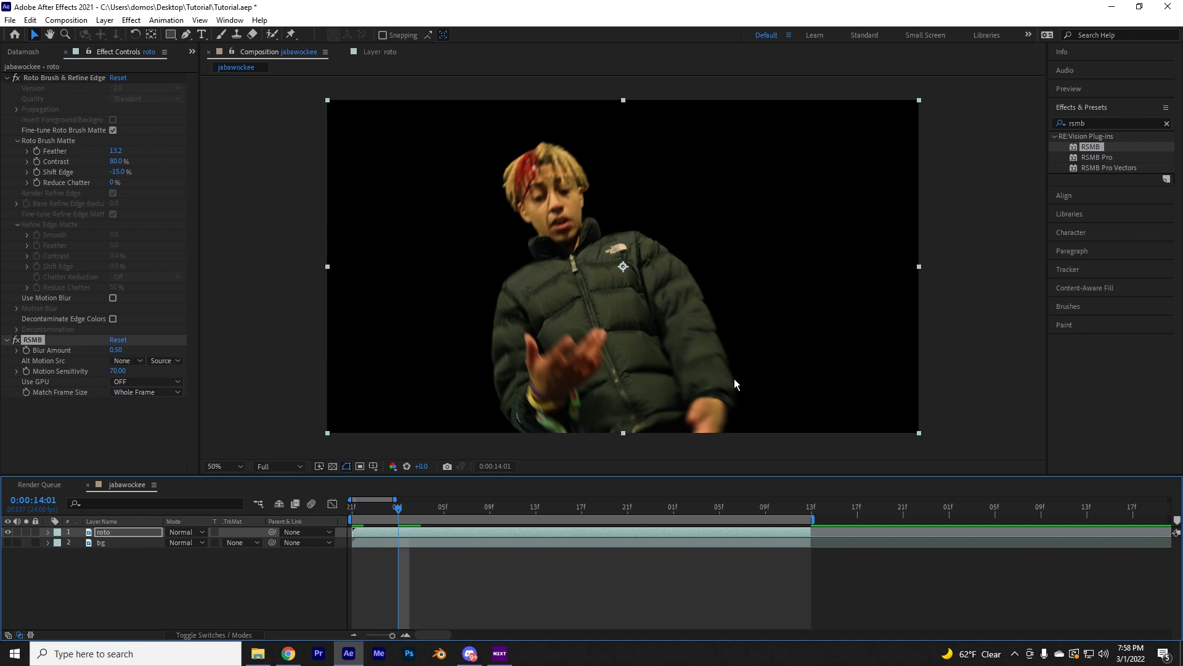
click(547, 513)
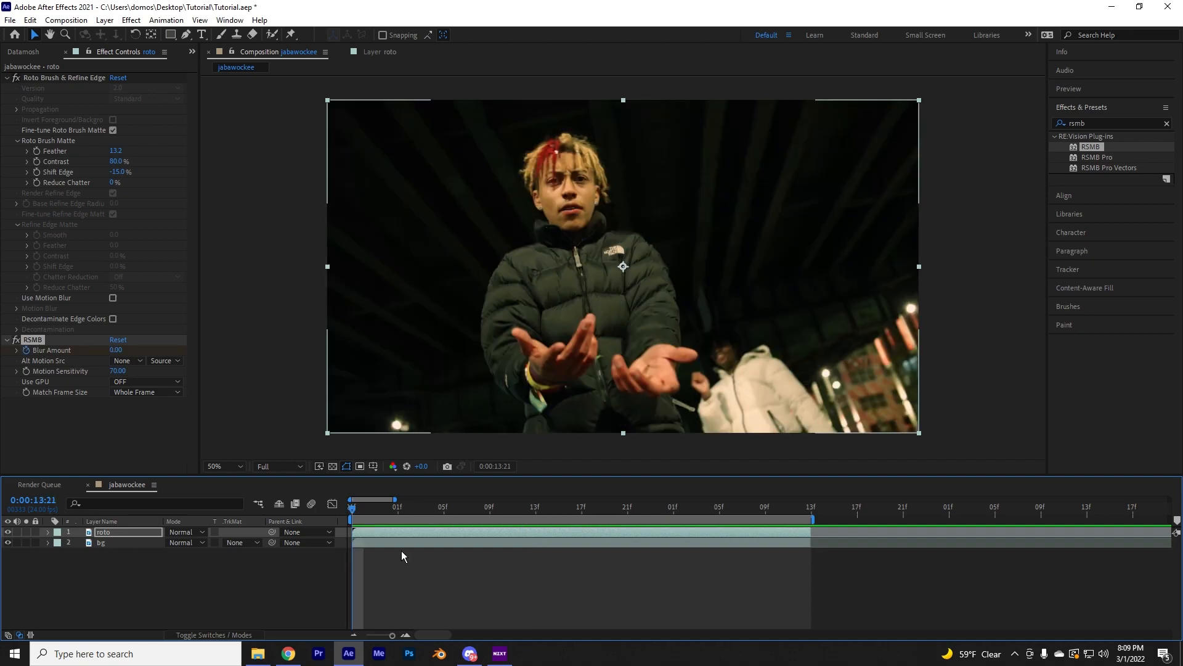
Duplicate the roto layer and hide the original roto and bg layers
click(391, 535)
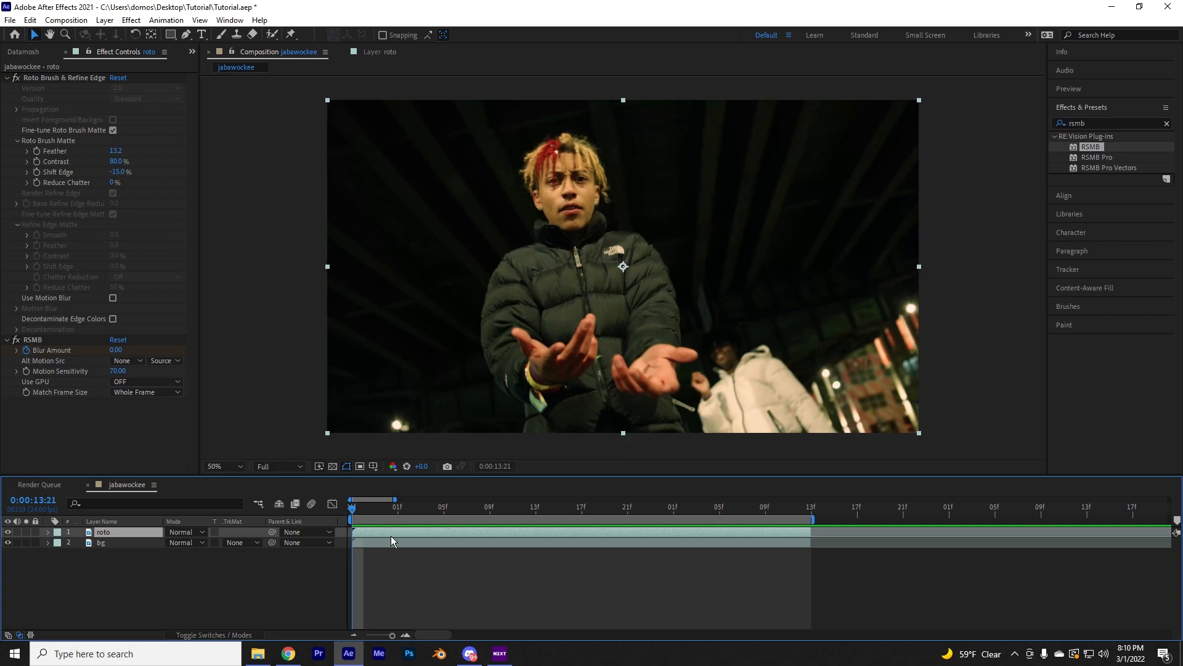
key(ctrl+d)
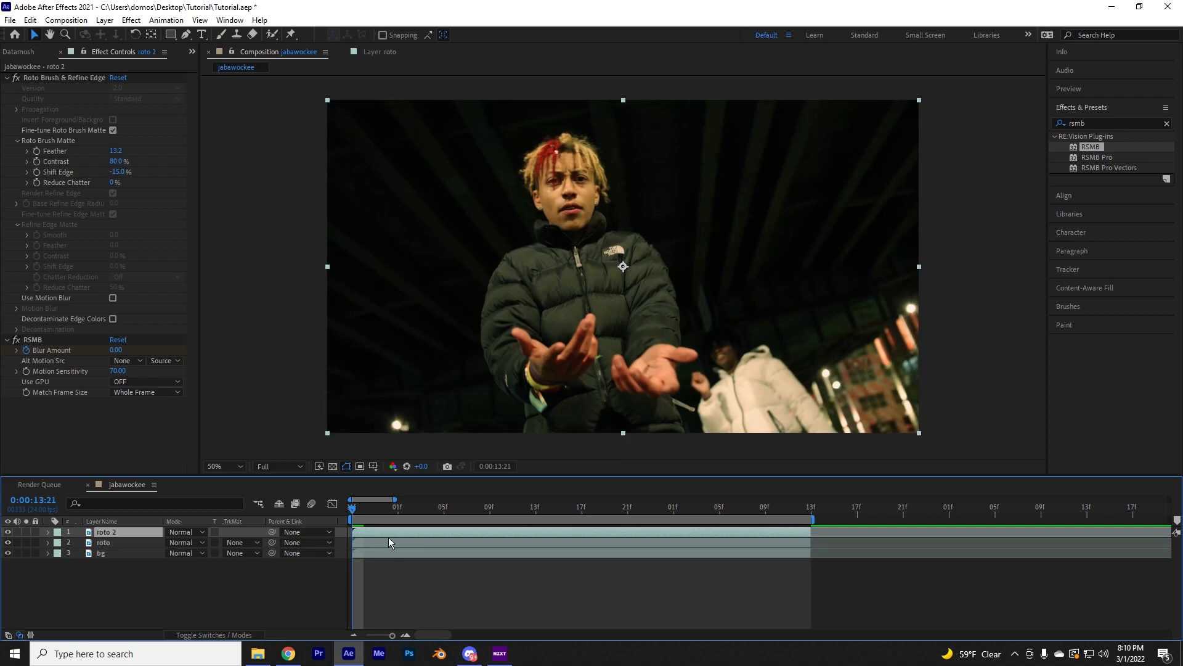
click(8, 553)
click(12, 555)
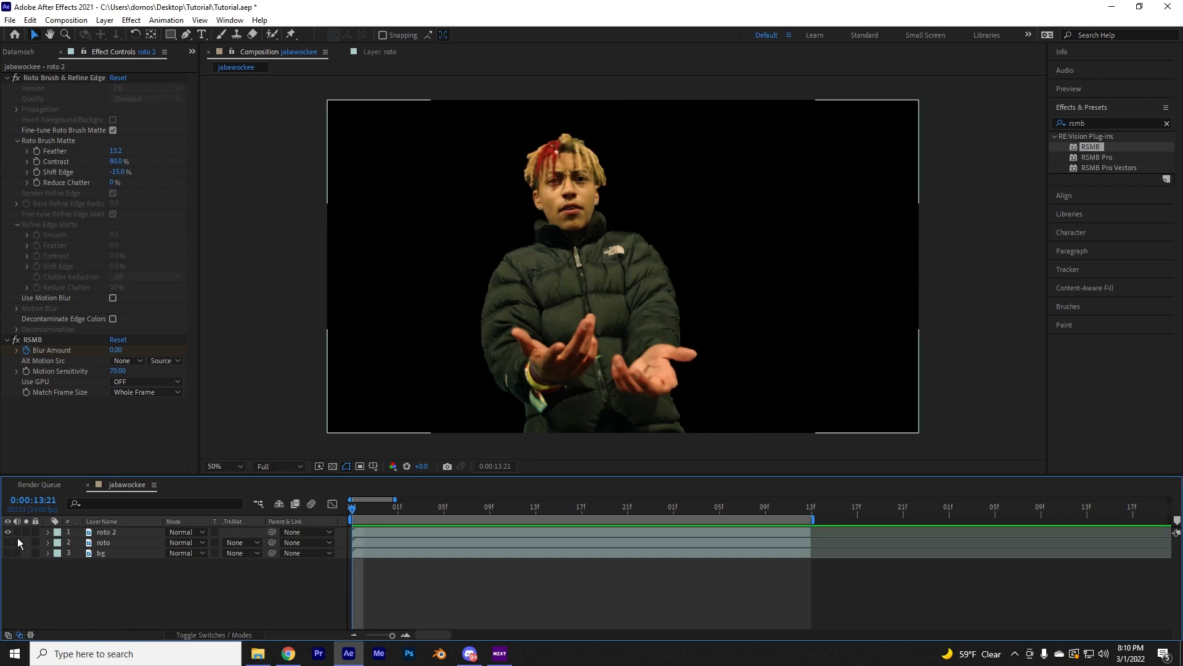
Make the roto and bg layers visible again and rename the duplicated roto layer to "top roto"
click(8, 553)
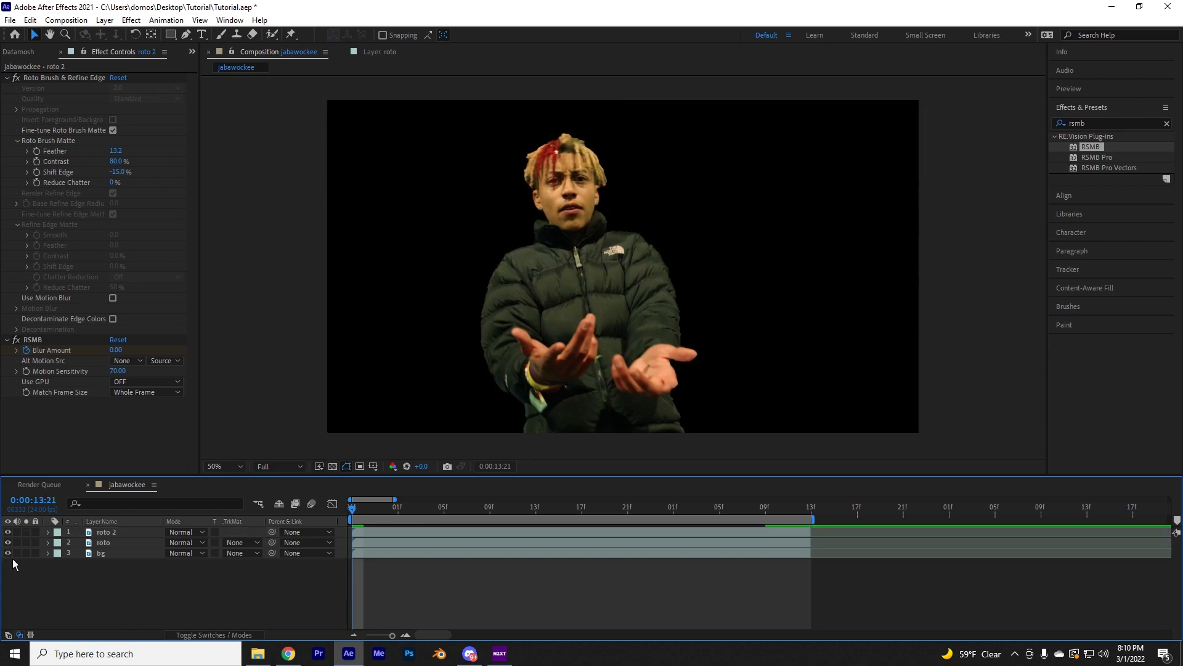
click(123, 533)
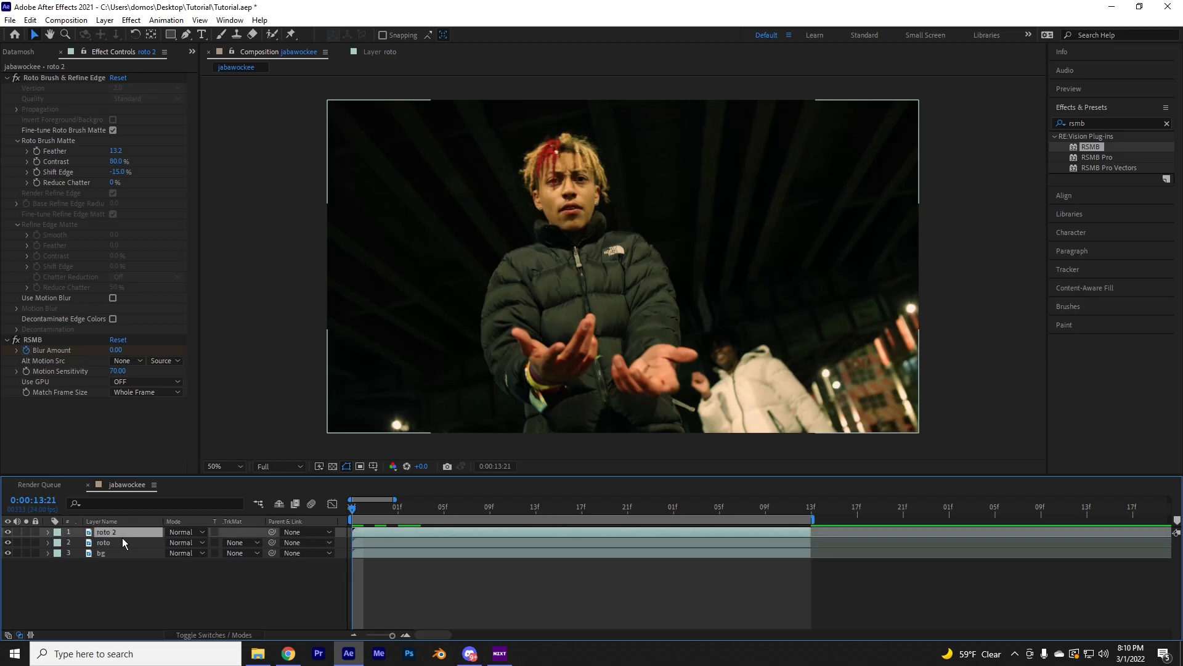
key(Return)
text(top roto)
key(Return)
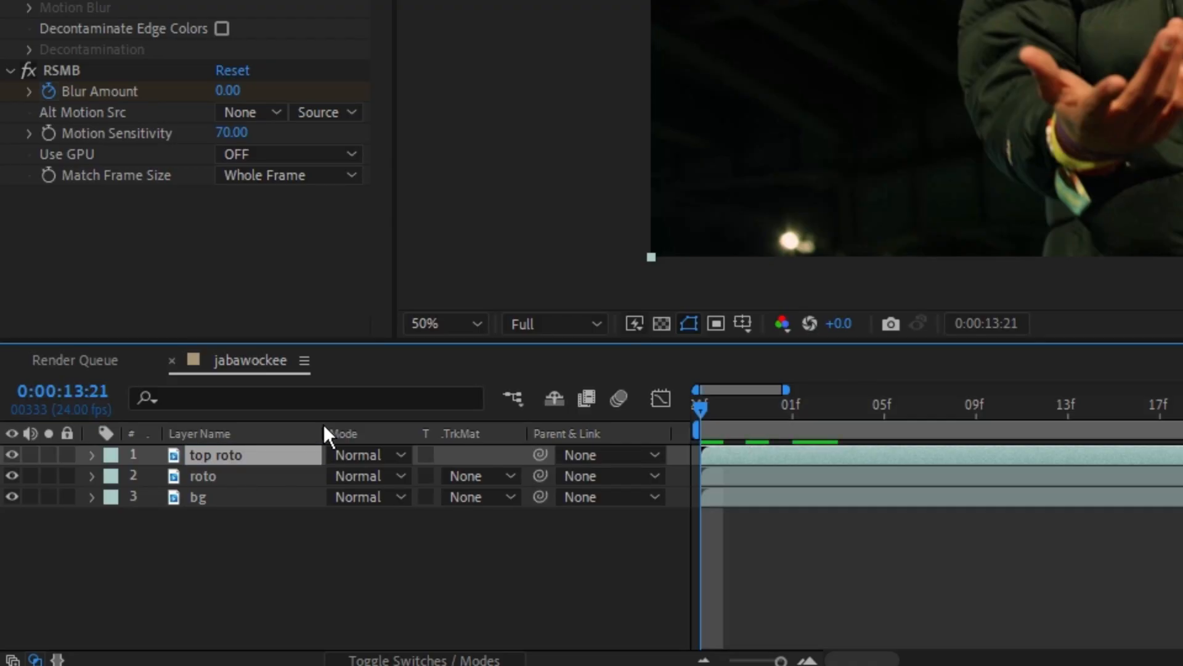
Rename the original roto layer, directly above bg, to "echo"
click(290, 476)
key(space)
key(space)
right_click(238, 481)
click(340, 433)
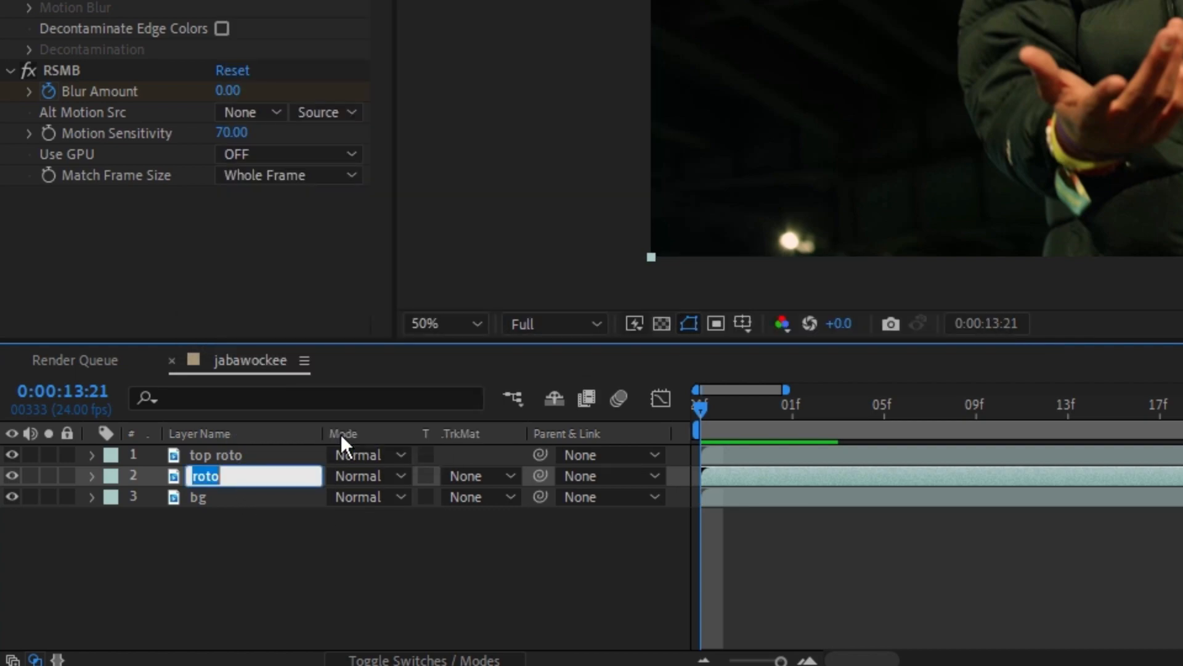
key(BackSpace)
text(echo)
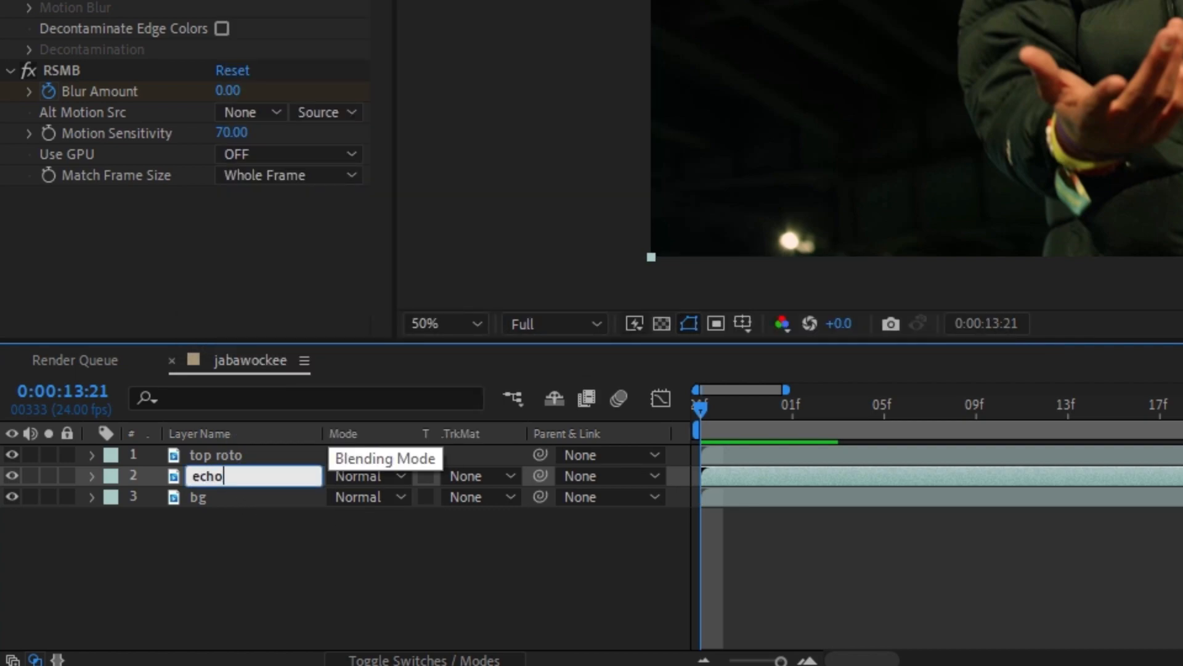
key(Return)
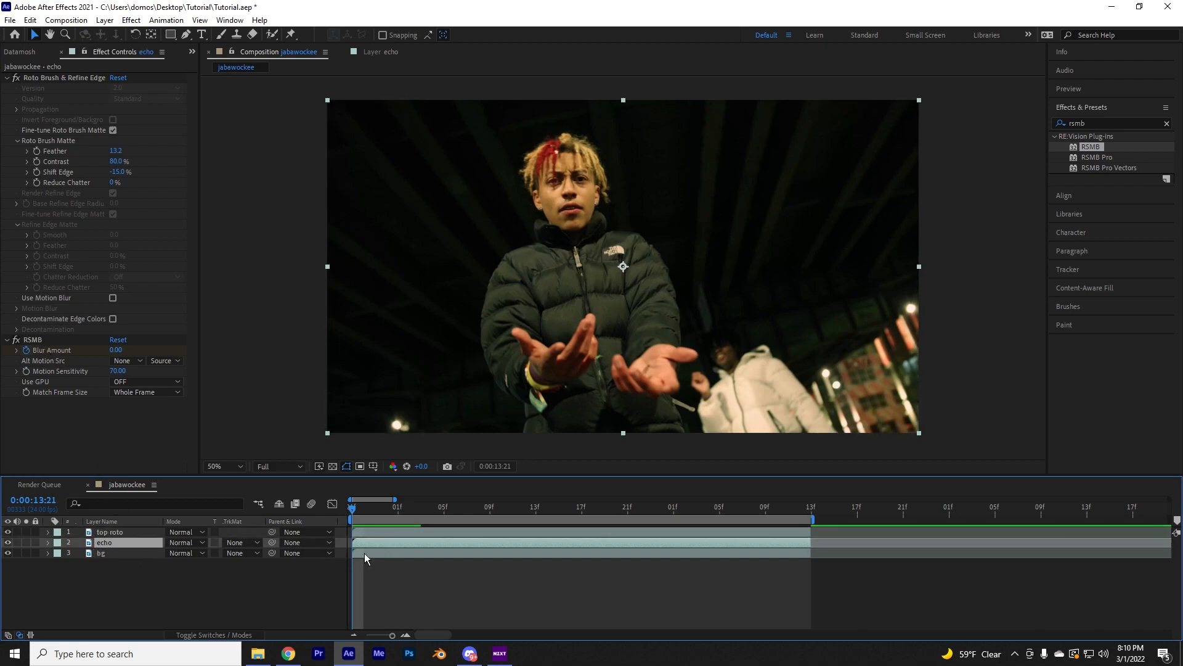
Cut the RSMB effect from the echo layer and hide the top roto and bg layers
click(33, 339)
key(ctrl+x)
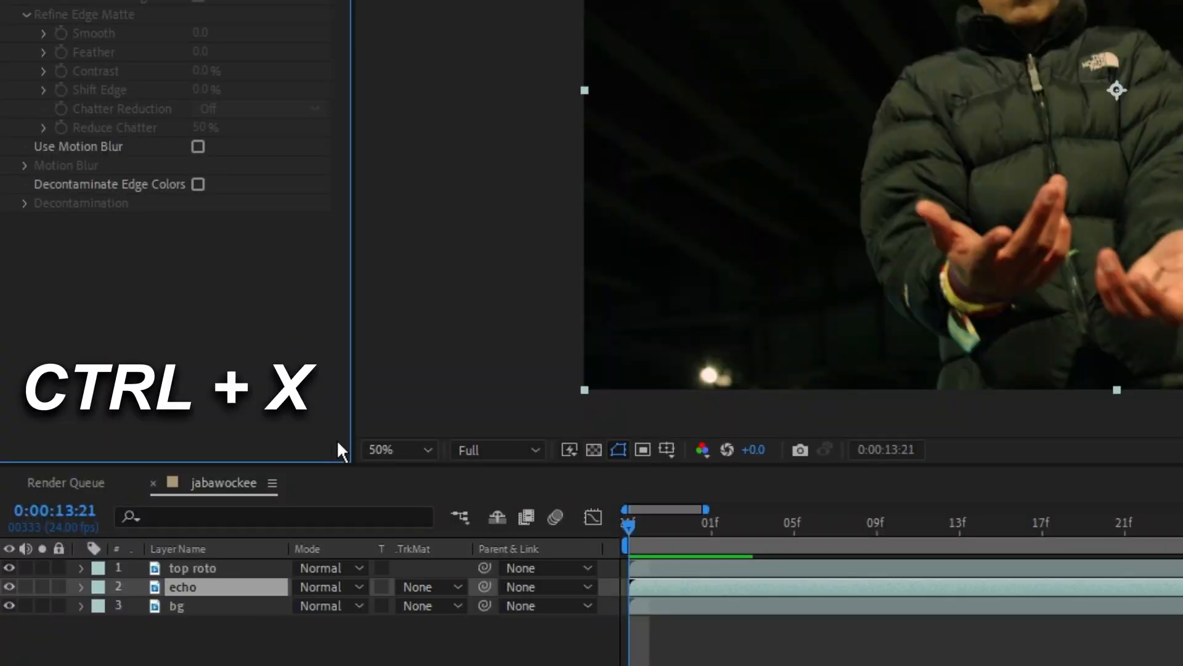
key(space)
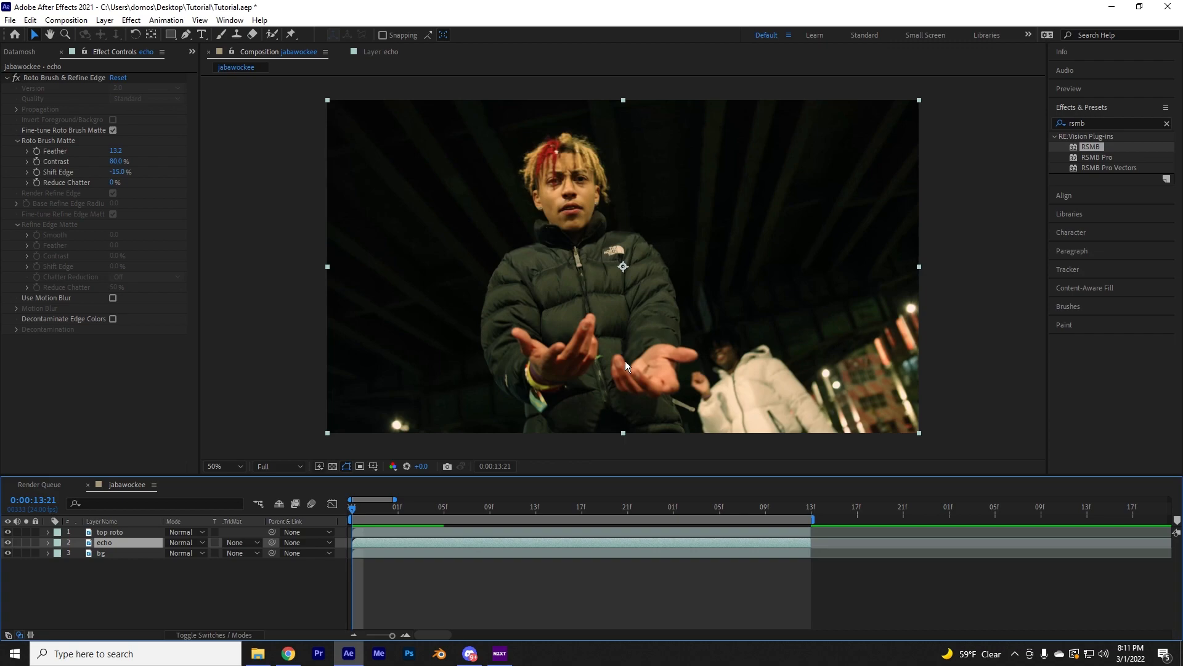
click(10, 532)
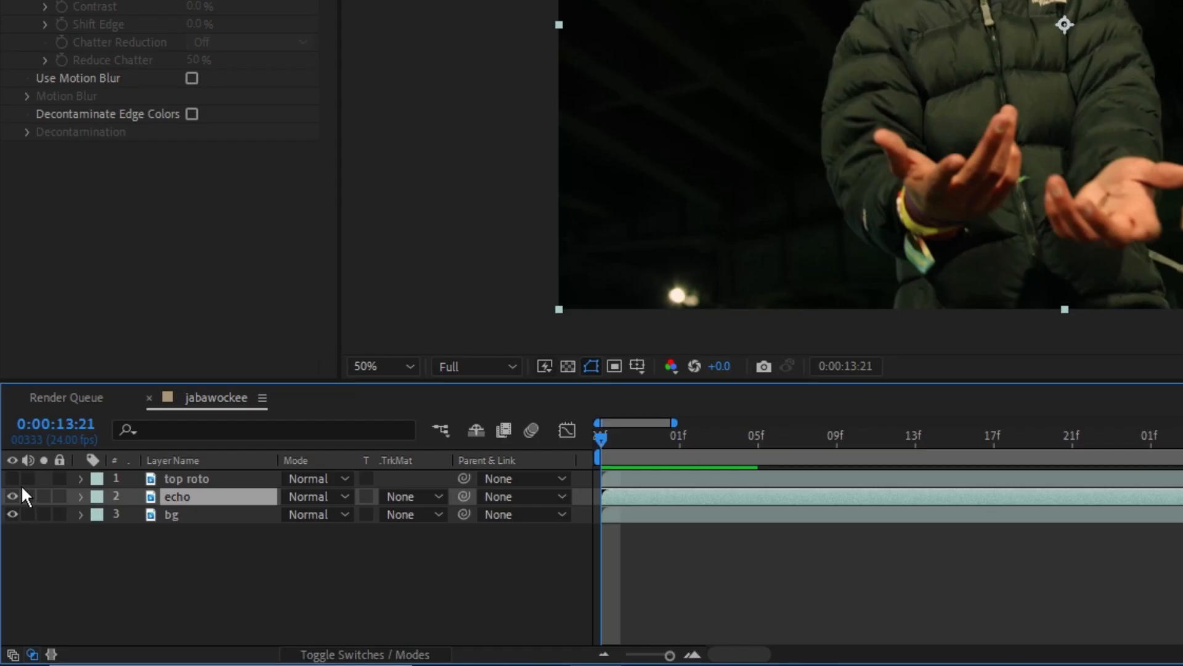
click(11, 555)
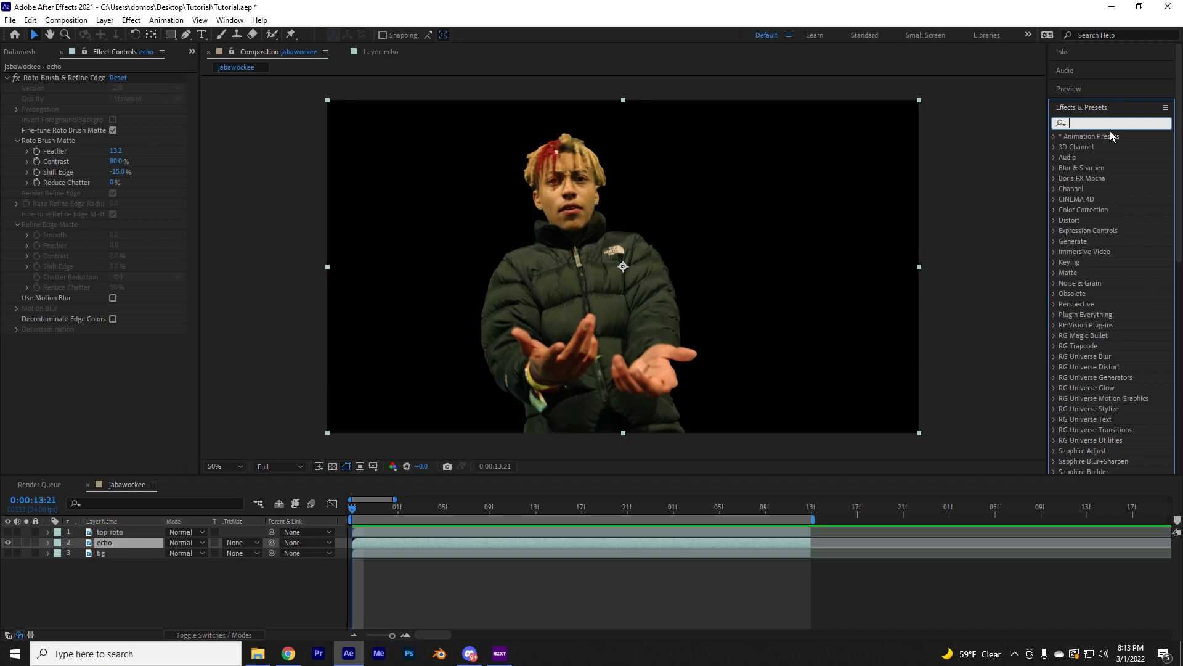
Search the effects for "echo" and apply the Echo effect from the Time category to the echo layer
text(echo)
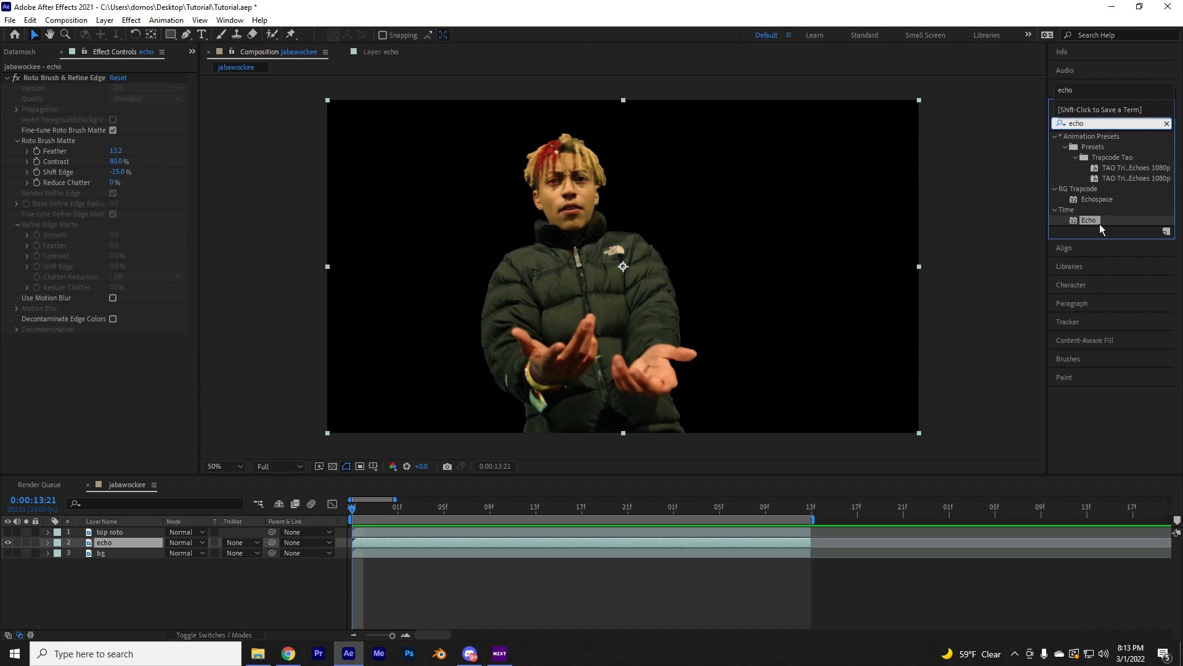
drag(973, 443, 928, 500)
drag(1078, 247, 392, 546)
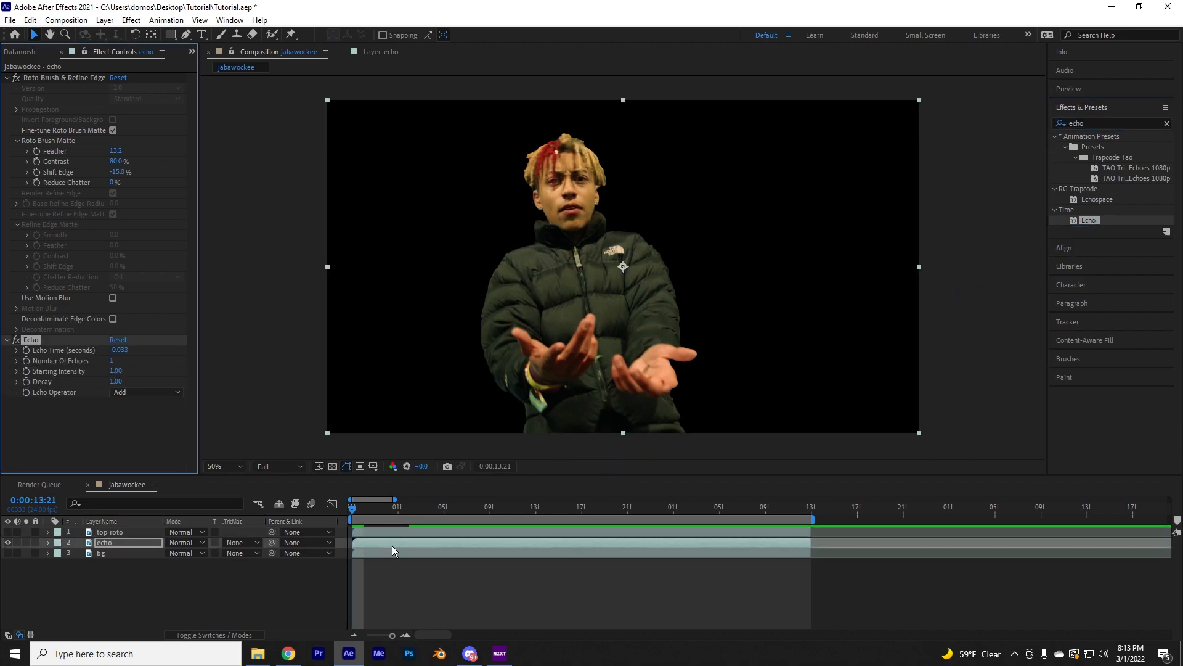
click(349, 516)
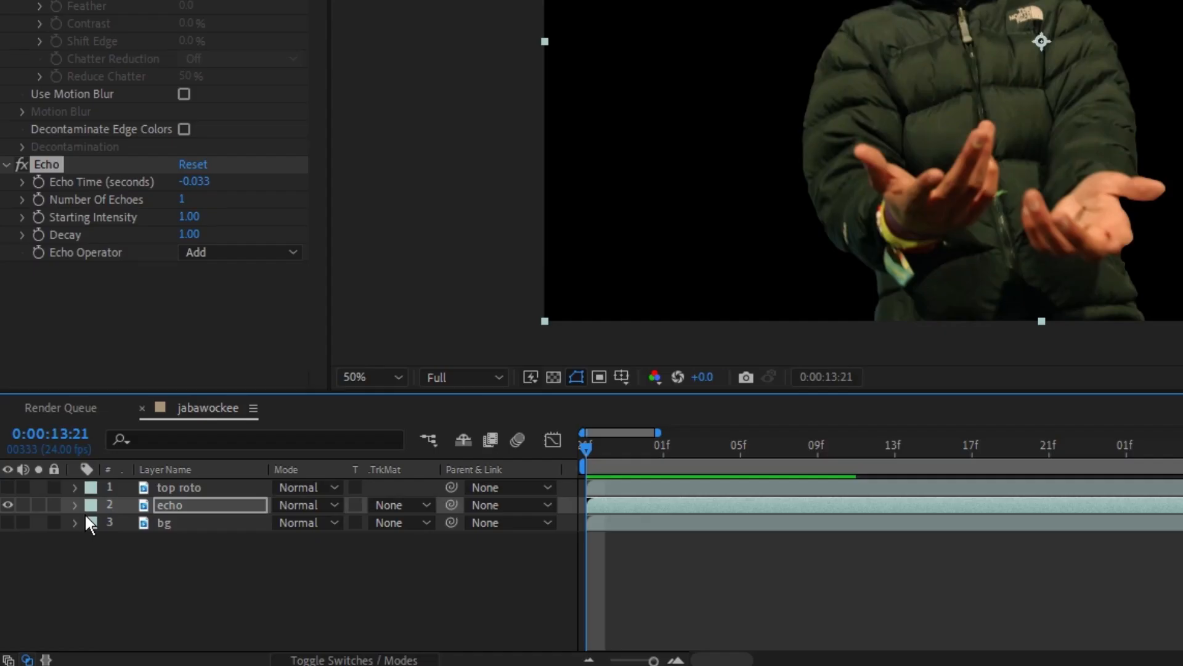
Expand the echo layer's Echo properties in the timeline and set Echo Time to -0.050 seconds
click(48, 543)
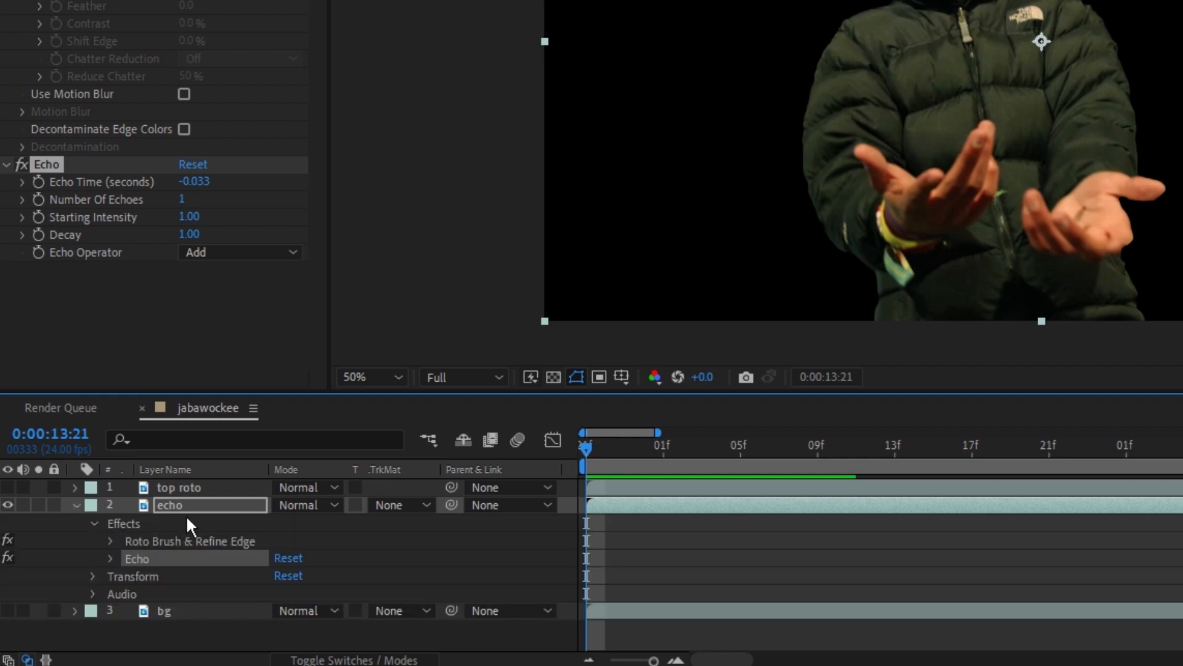
click(117, 562)
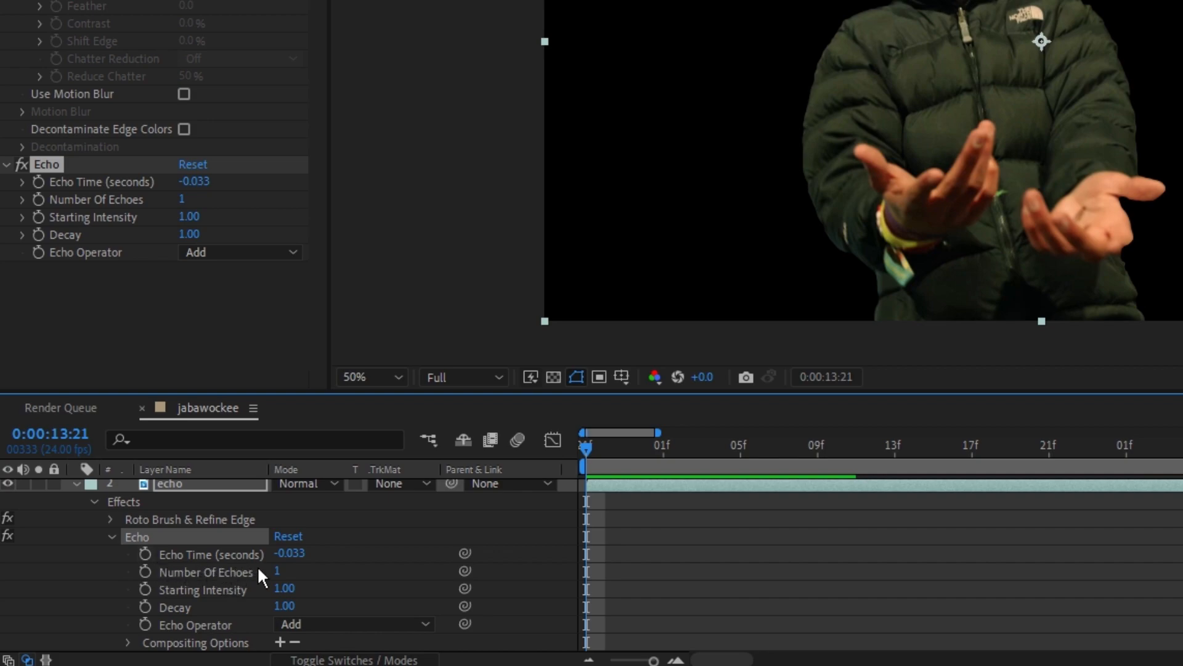
click(296, 554)
key(Right)
key(BackSpace)
key(BackSpace)
key(BackSpace)
text(50)
key(Return)
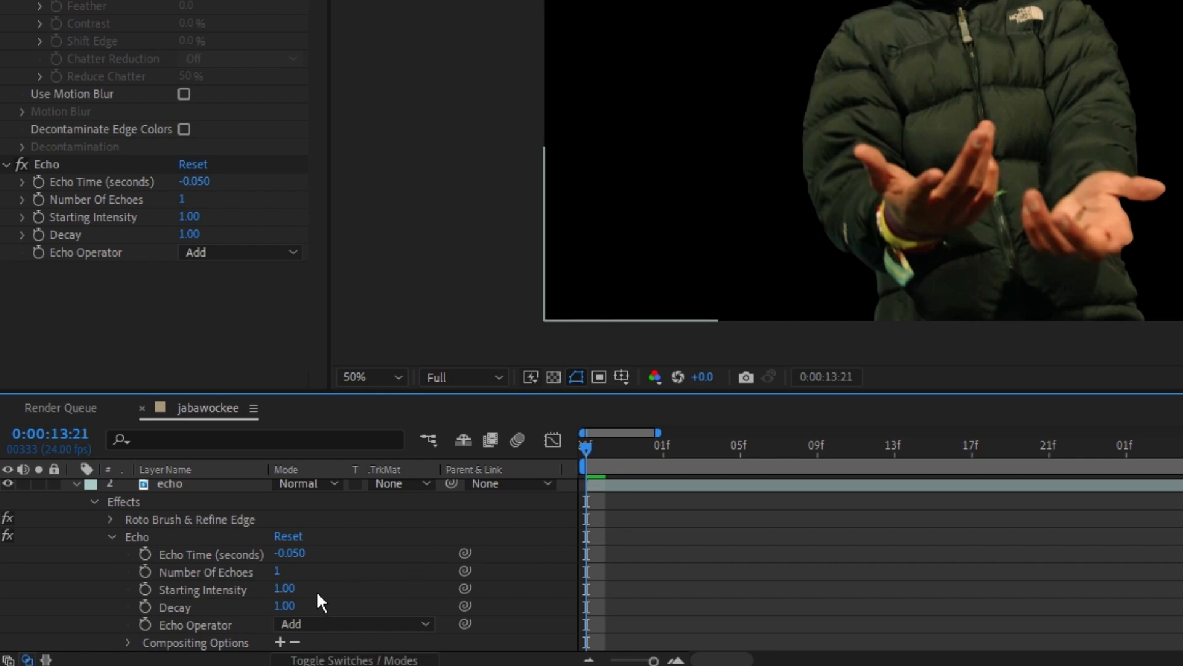
Set the Echo effect's Decay to 0.80 and its Echo Operator to Composite In Back
click(286, 609)
text(.8)
key(Return)
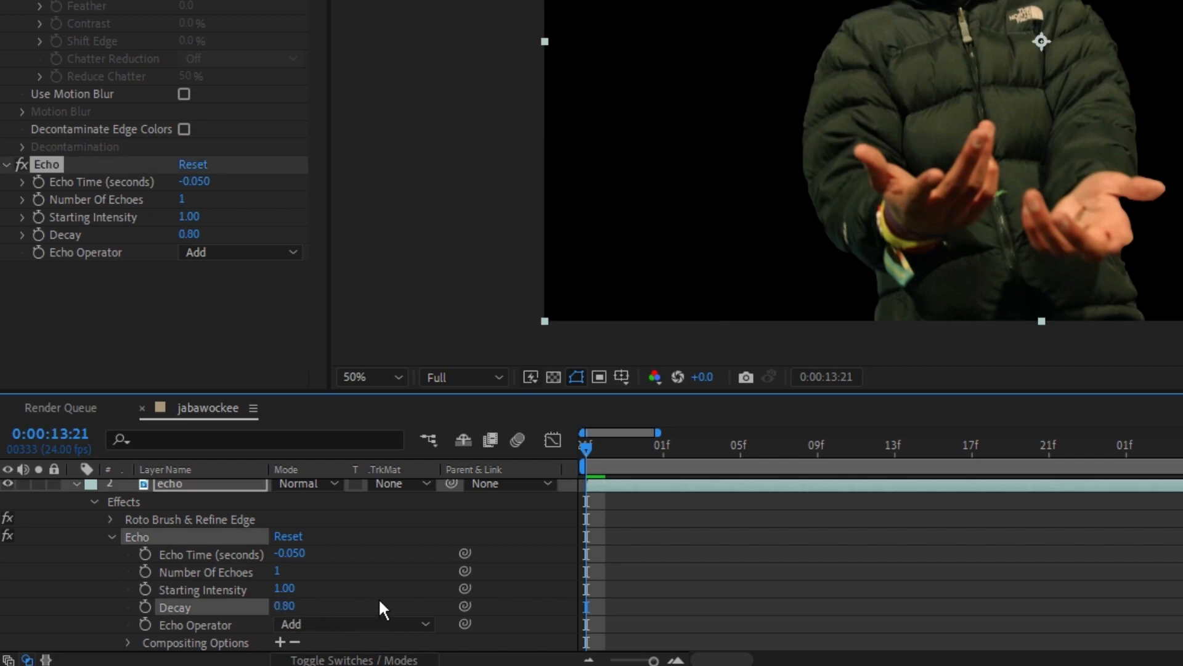
click(330, 626)
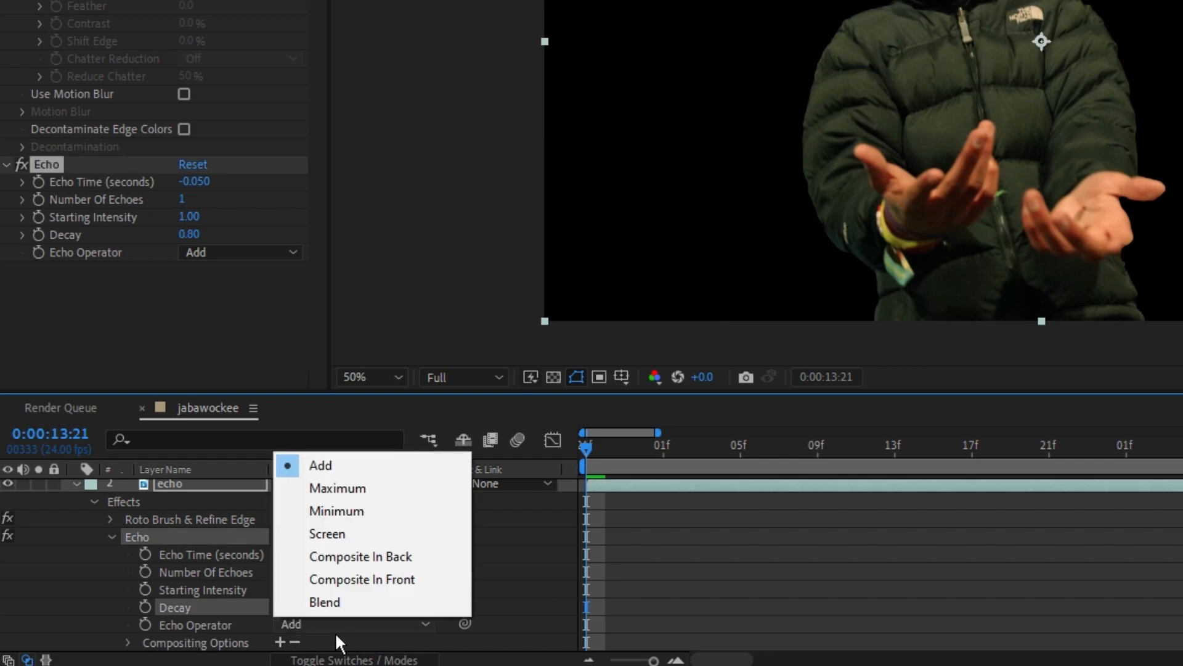
click(379, 564)
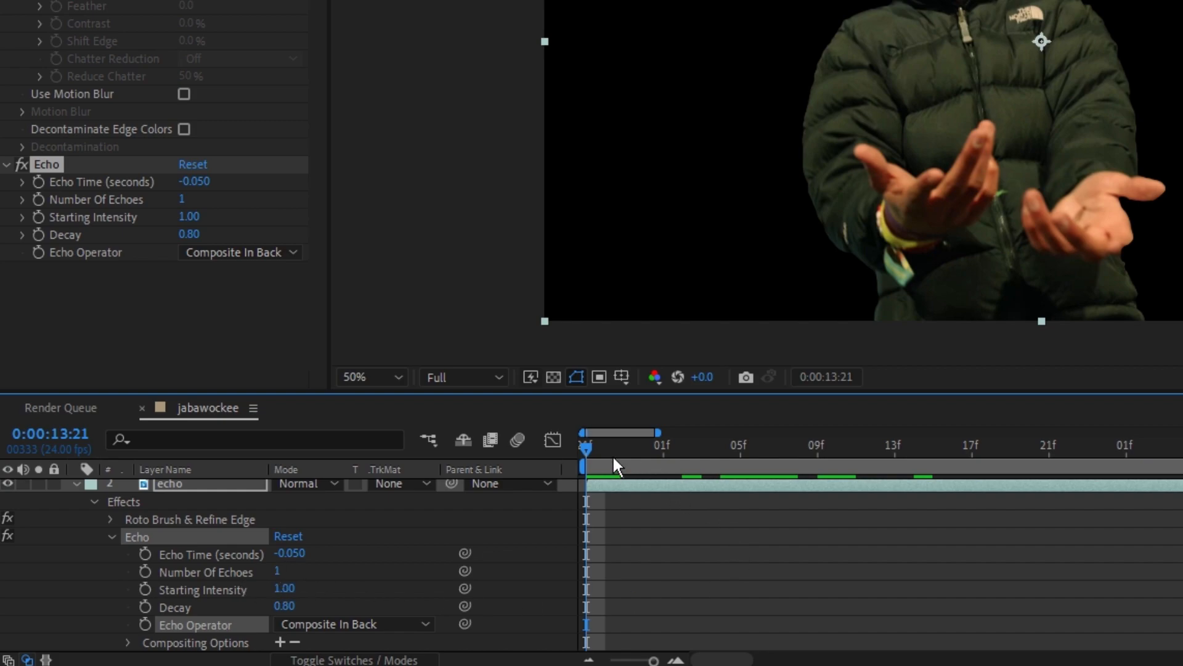
Keyframe Number Of Echoes from 0 at 0:00:13:21 to 15 at 0:00:14:09 on the echo layer
drag(277, 572, 243, 582)
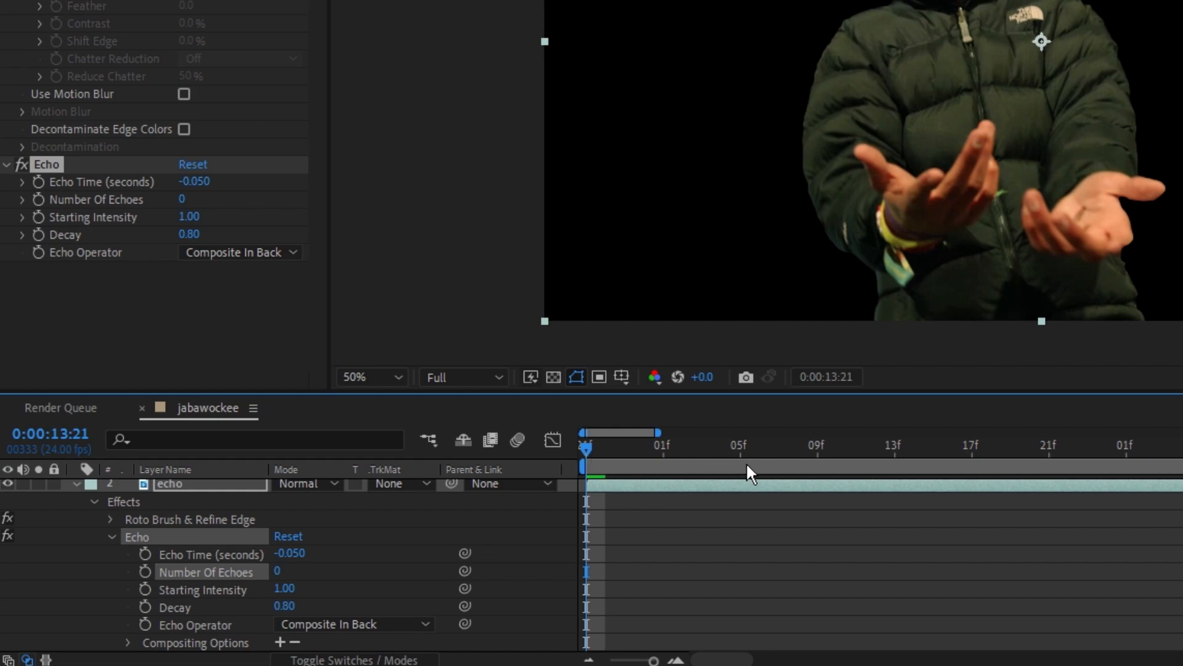
click(145, 571)
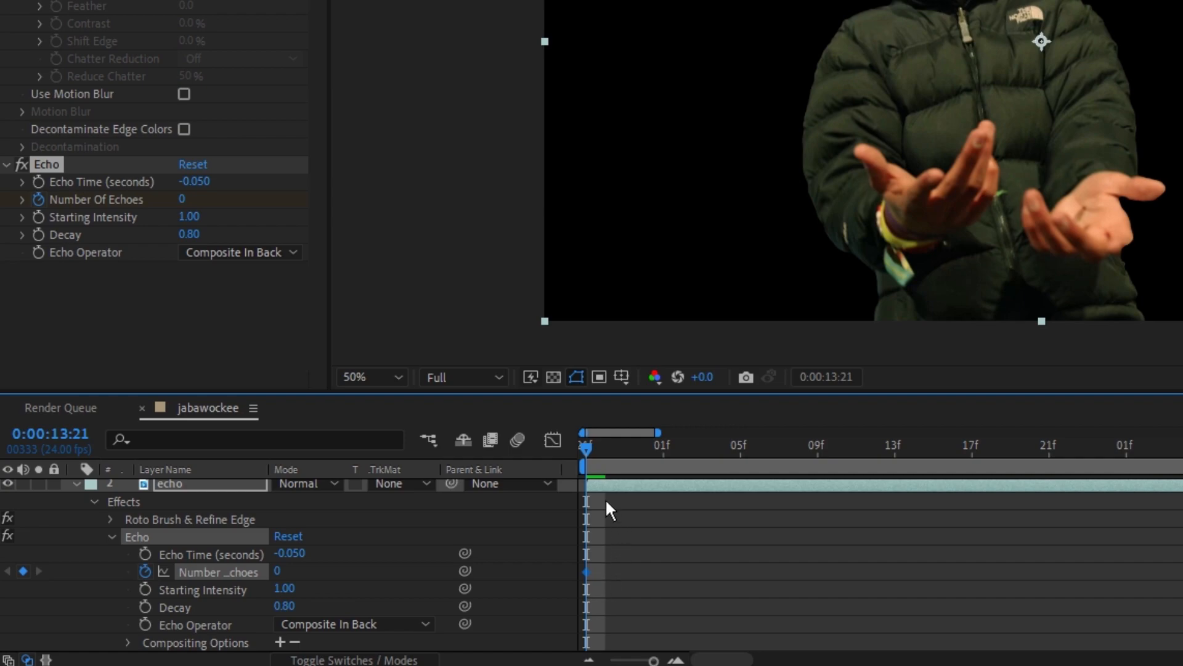
drag(594, 461, 790, 510)
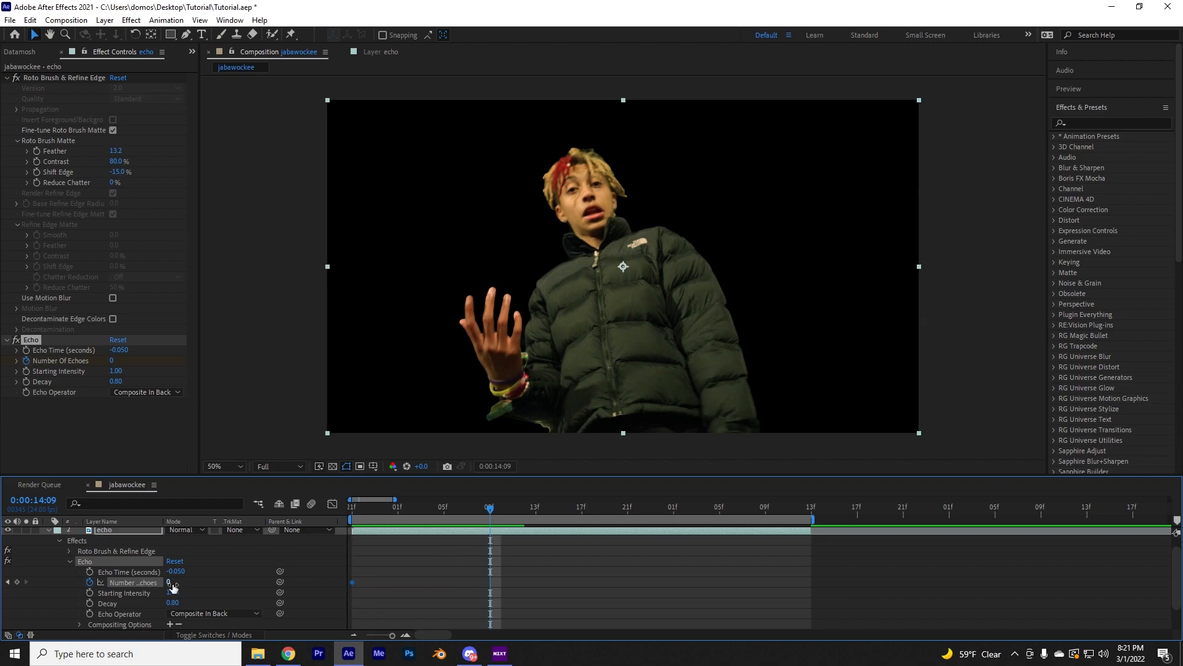
drag(173, 587, 180, 584)
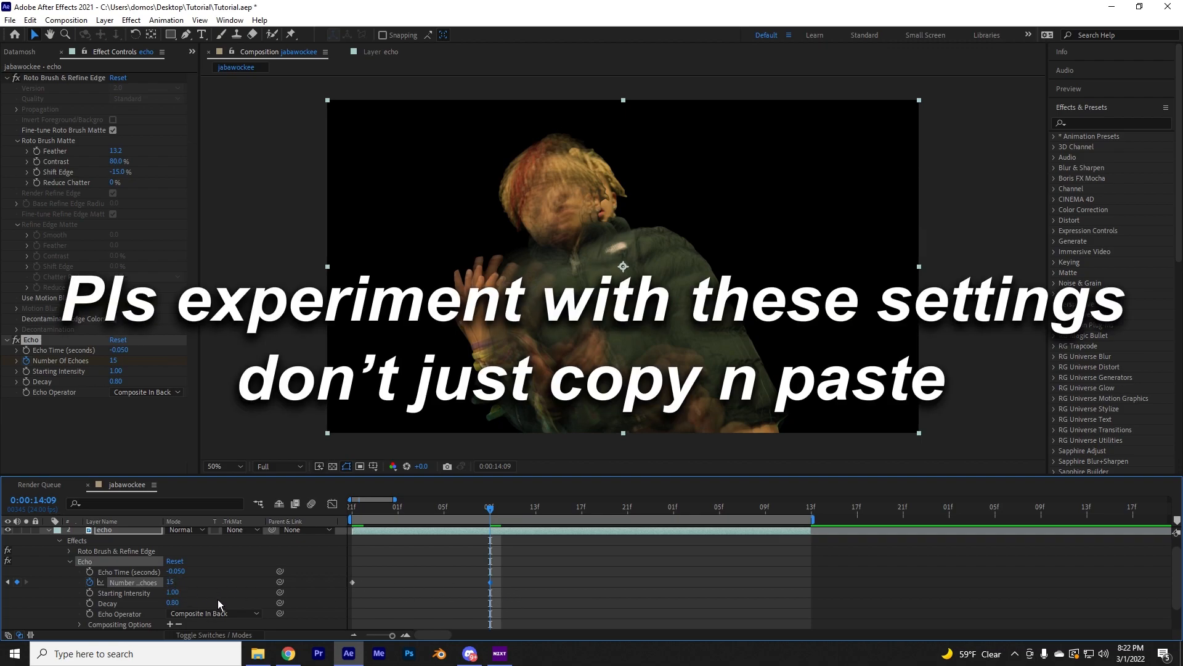
Preview the echo trail, make the top roto and bg layers visible again, and return to the start of the clip
drag(498, 517, 353, 523)
key(space)
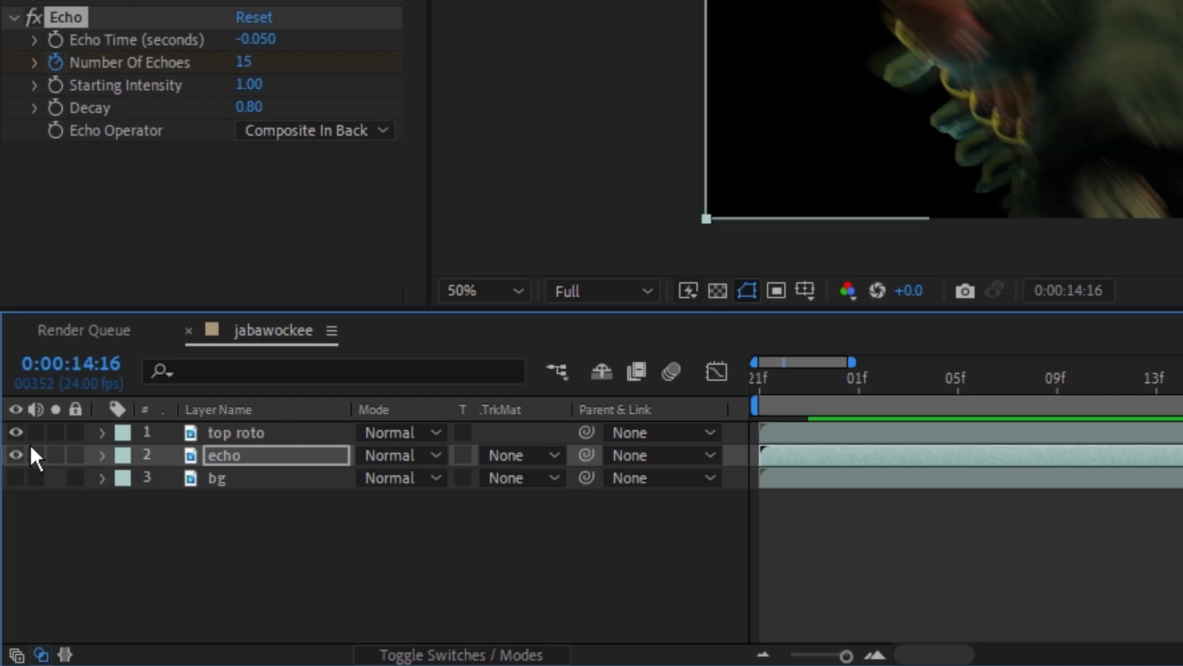
click(16, 477)
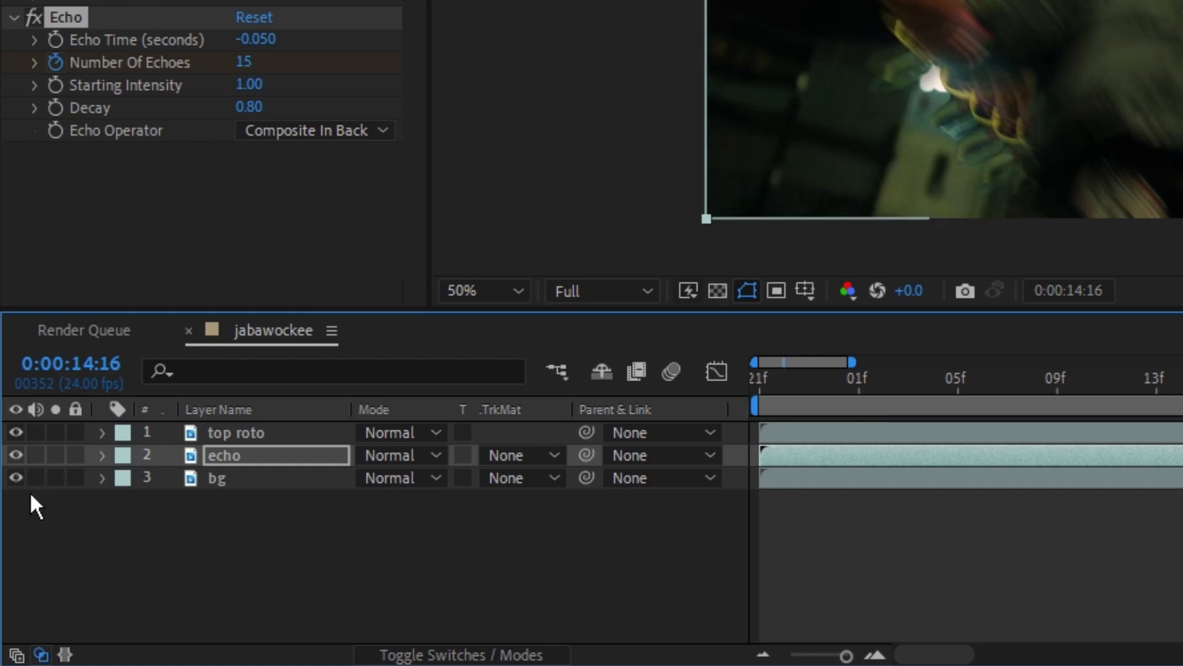
drag(1139, 405, 763, 416)
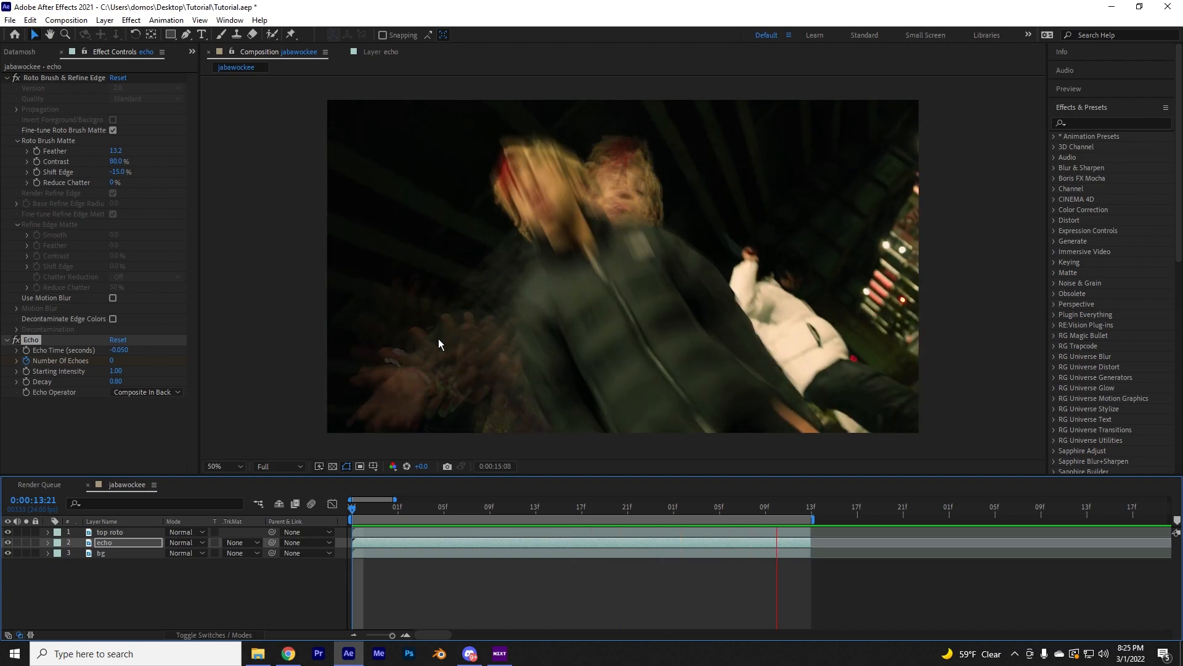
Search the effects for "gaus" and apply Gaussian Blur to the echo layer
mouse_move(558, 511)
mouse_down()
mouse_move(492, 520)
mouse_move(570, 530)
mouse_up()
click(1110, 125)
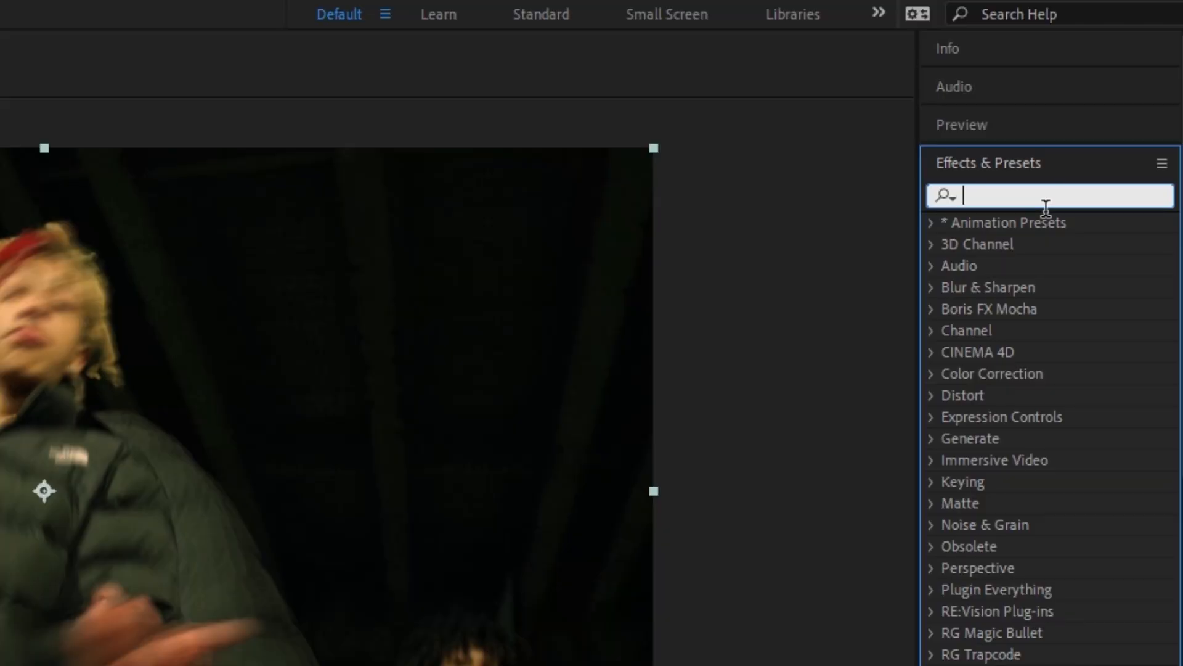
text(gaus)
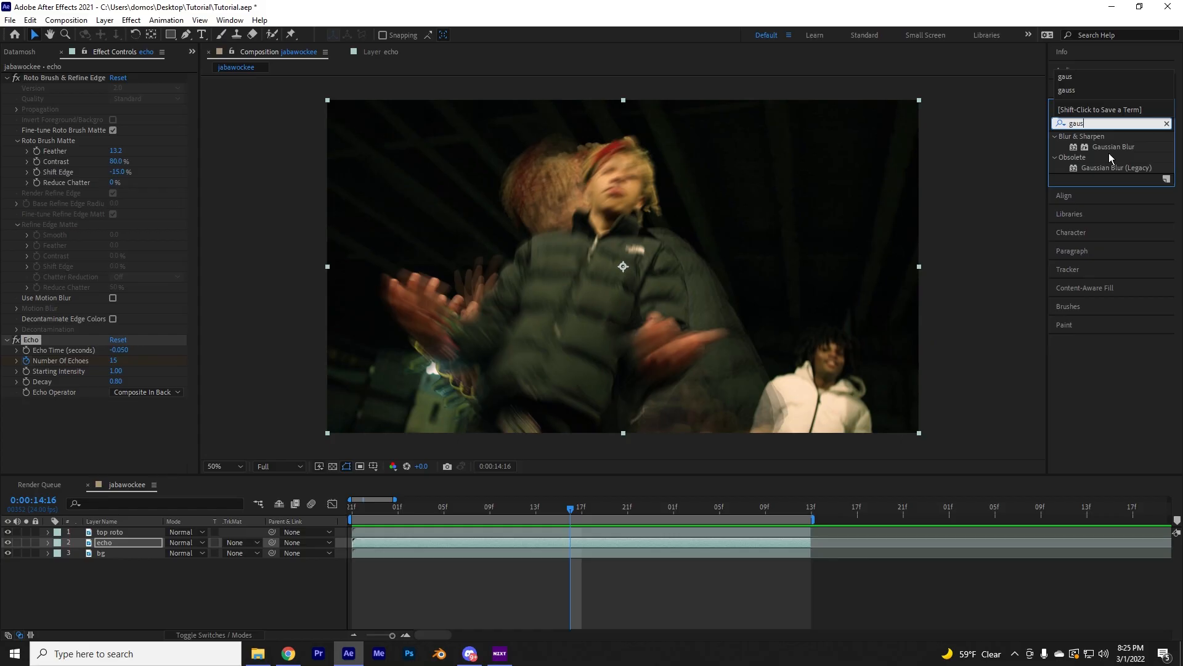
drag(1113, 148, 379, 539)
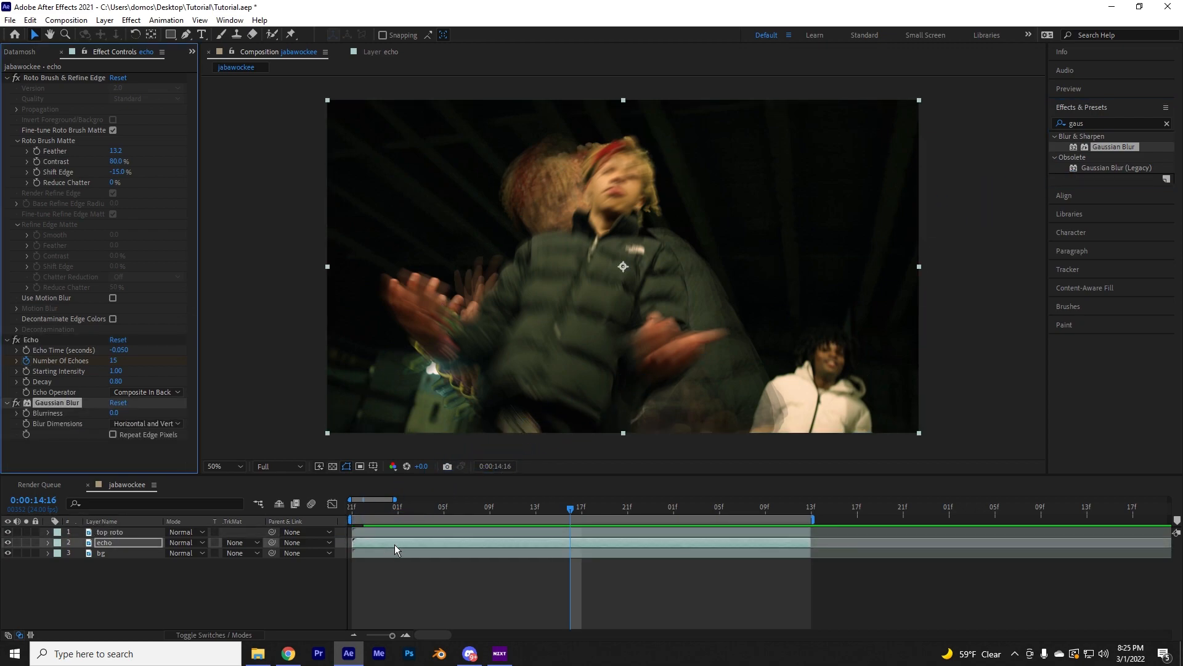
Enable Repeat Edge Pixels on the echo layer's Gaussian Blur and set Blurriness to 32.3
click(109, 546)
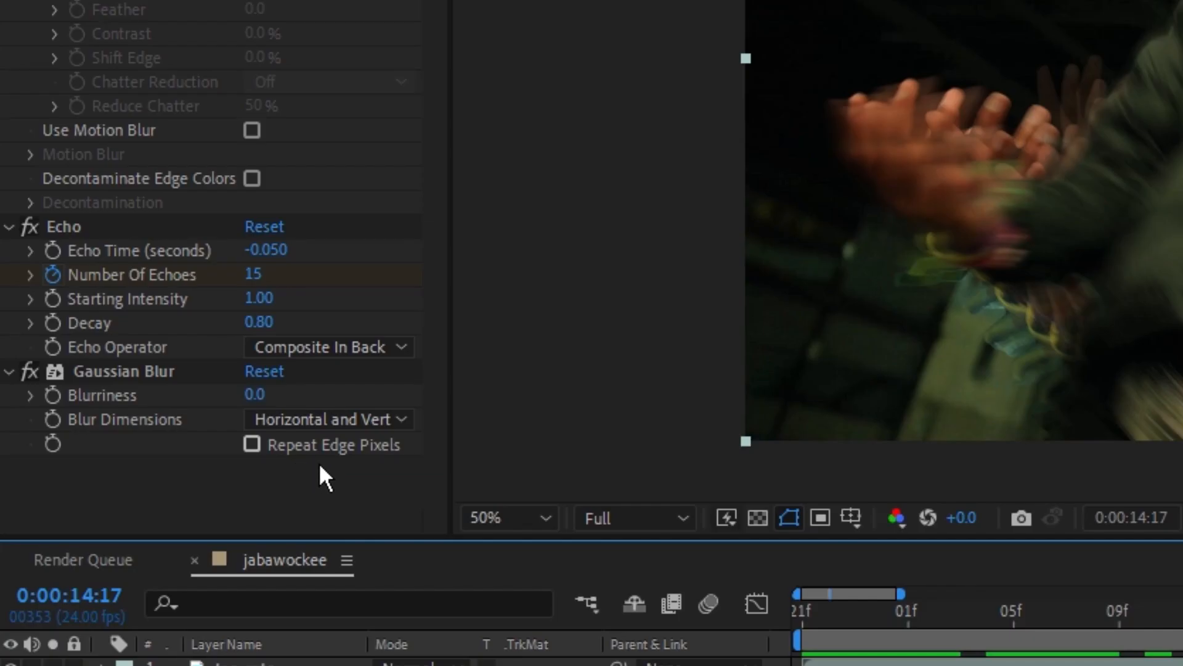
click(268, 456)
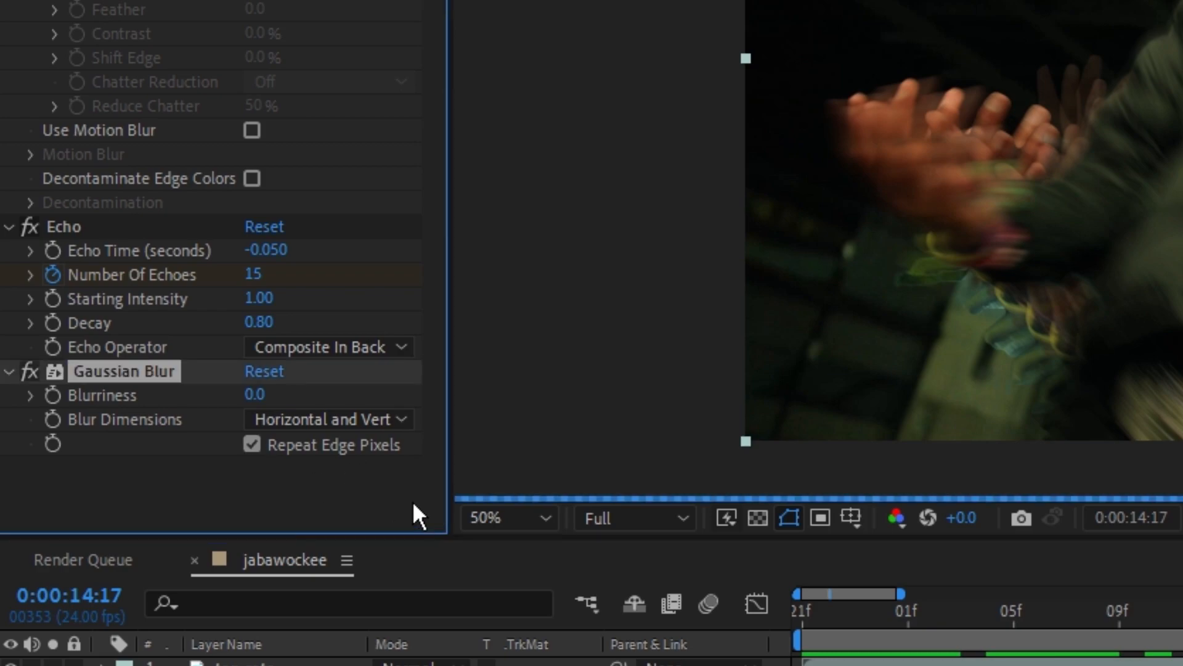
drag(255, 394, 1037, 458)
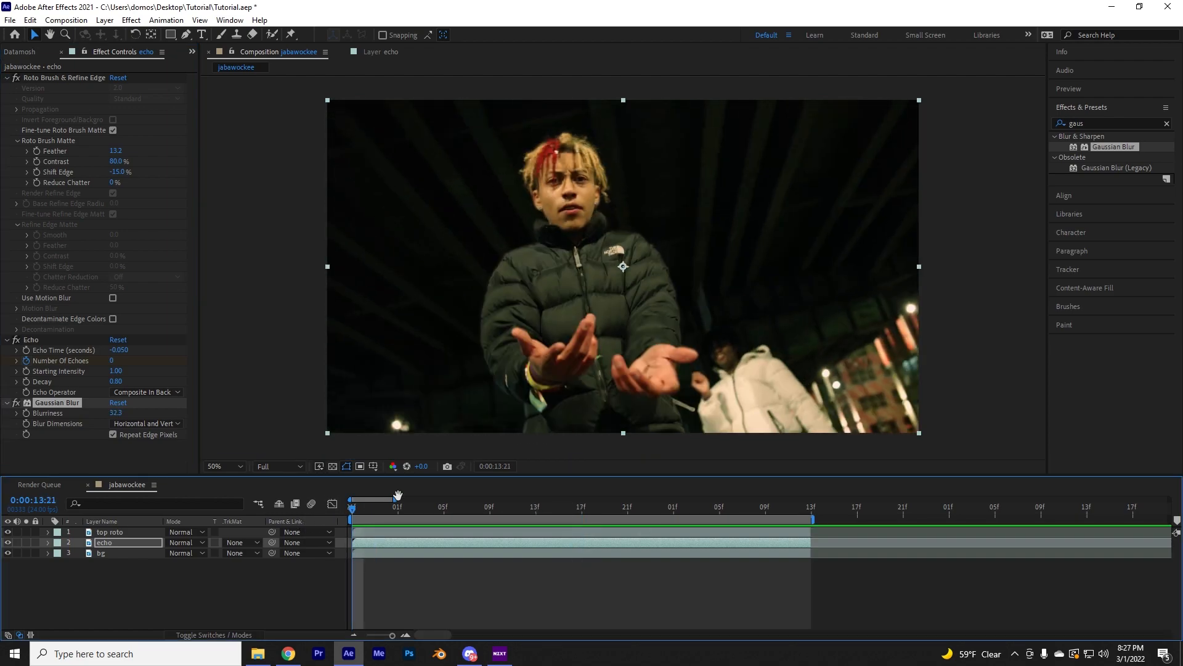
Preview the blurred echoes and switch off Gaussian Blur at 0:00:14:20 to compare the trail without it
key(space)
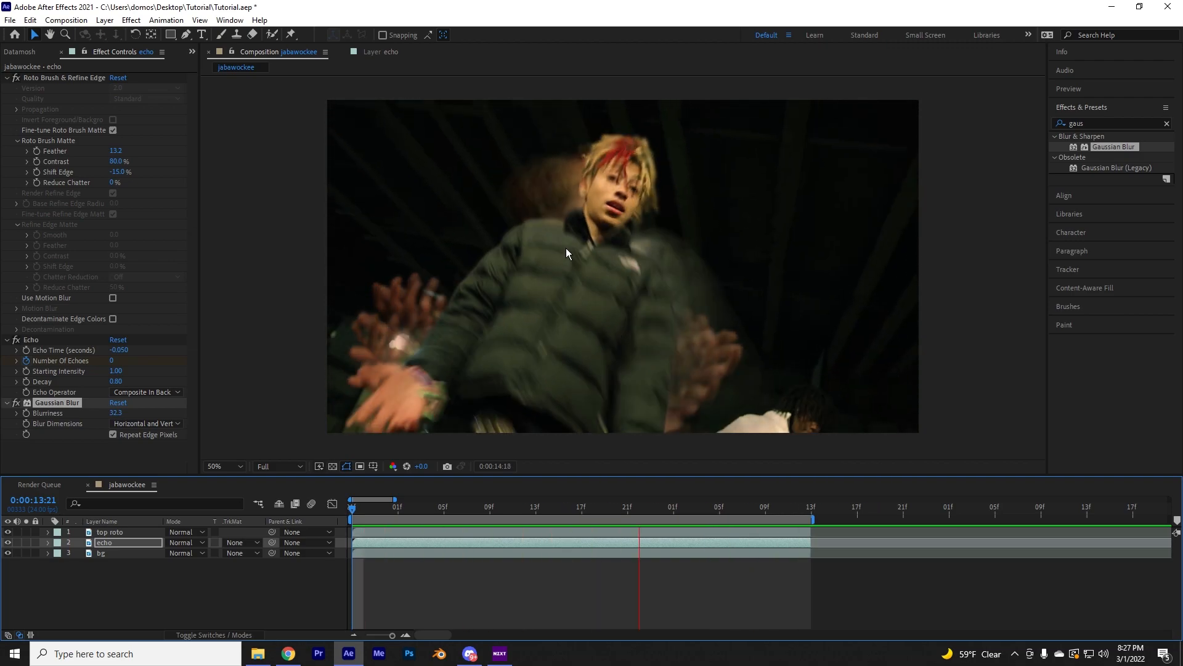
key(space)
drag(674, 509, 621, 524)
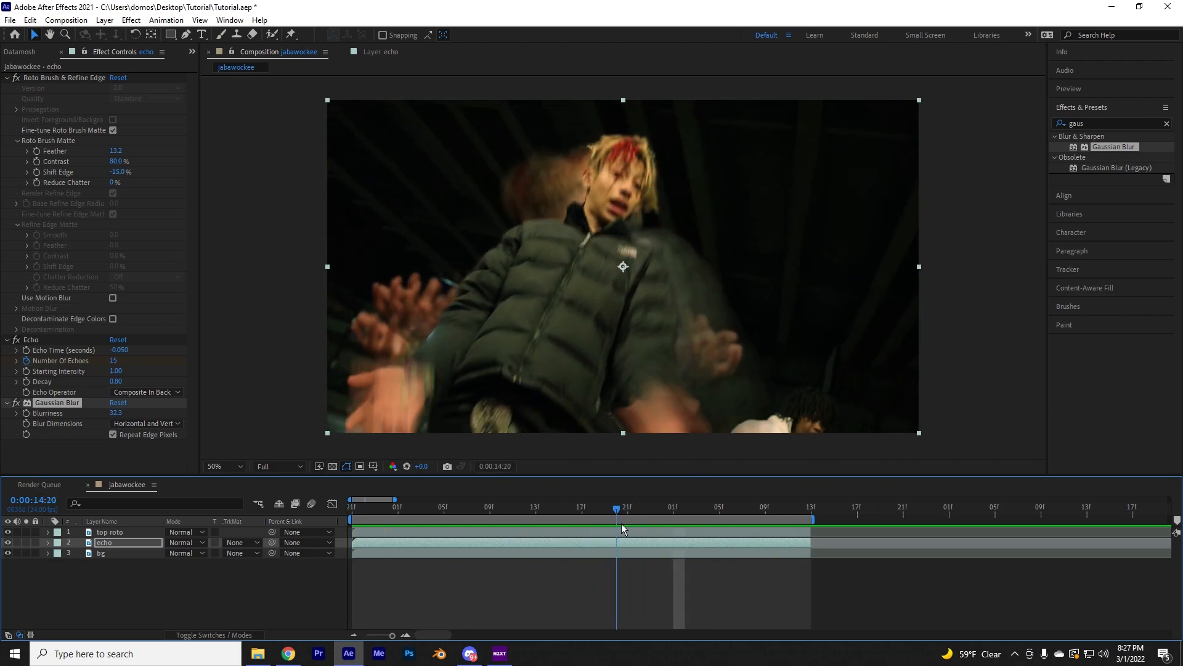
click(16, 402)
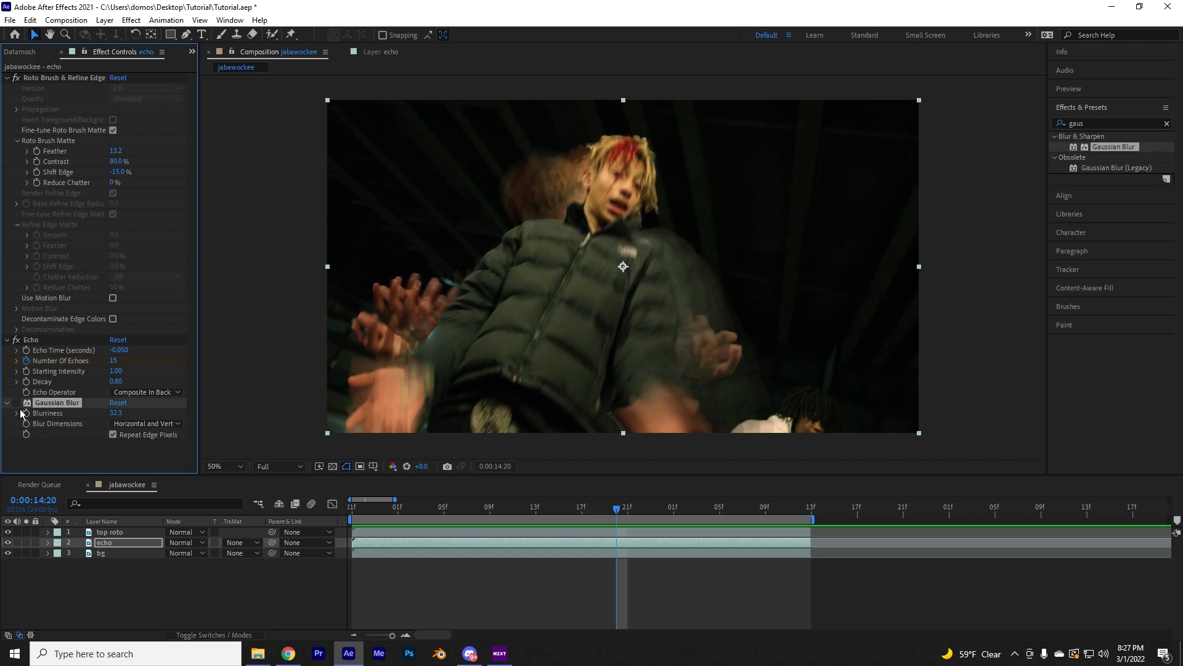
Switch the echo layer's Gaussian Blur back on and scrub to 0:00:14:15 to check the blurred trail
click(17, 403)
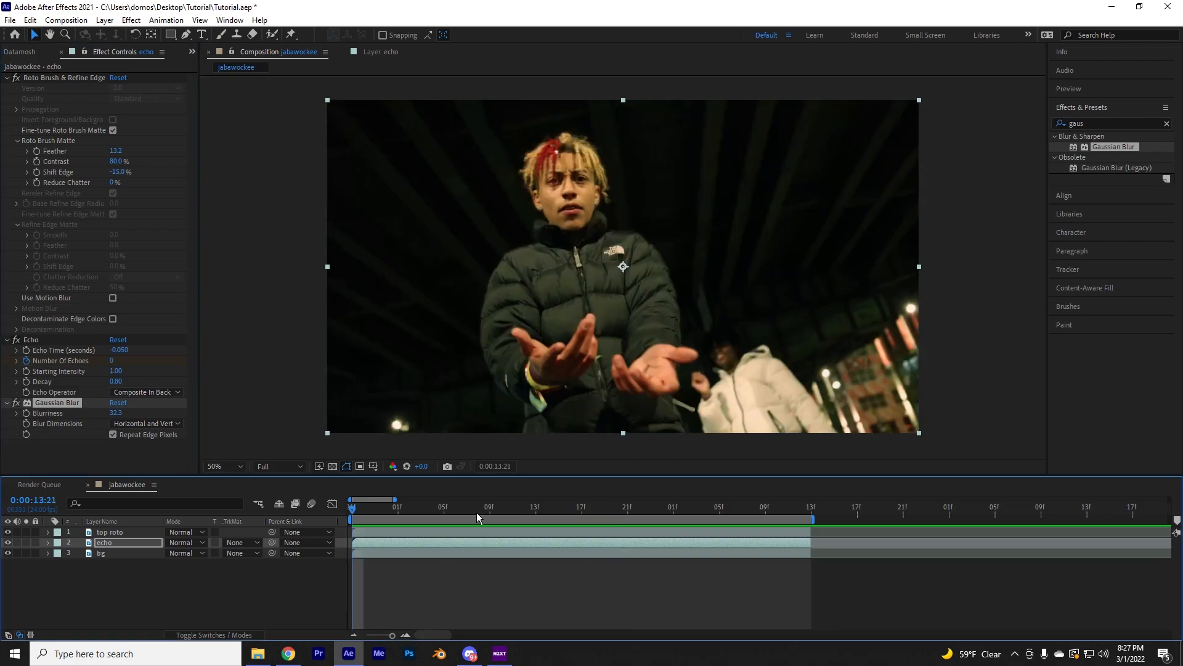
drag(546, 515, 567, 515)
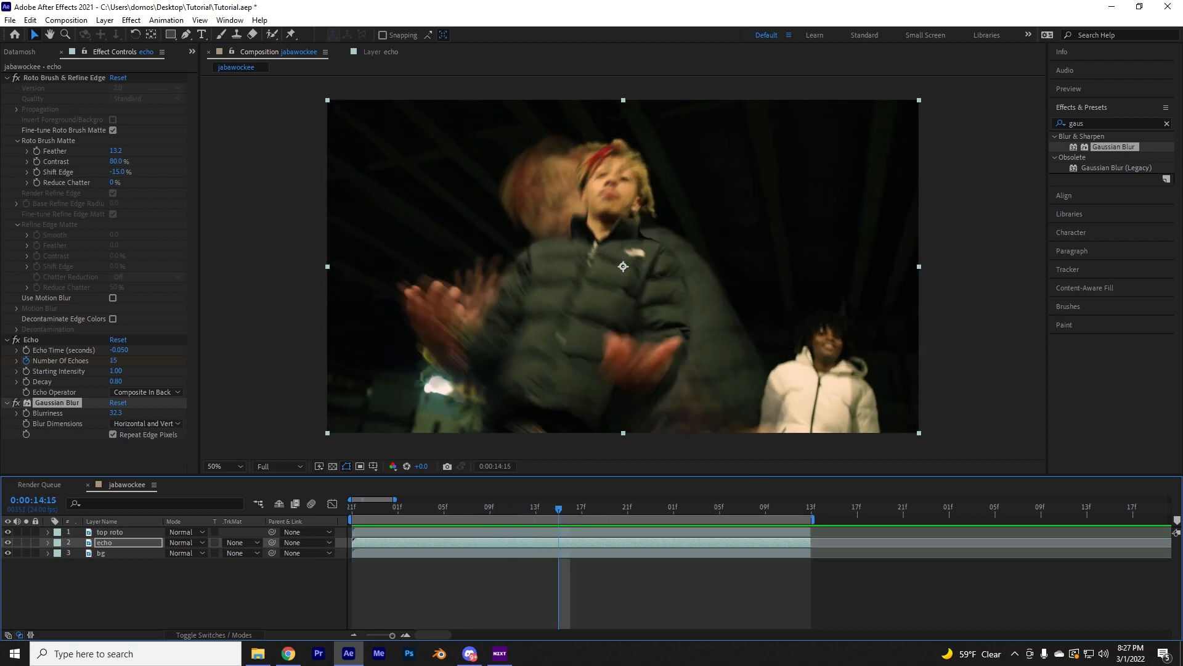
Search the effects for "glow" and apply the Sapphire Lighting effect S_Glow to the echo layer
click(1166, 123)
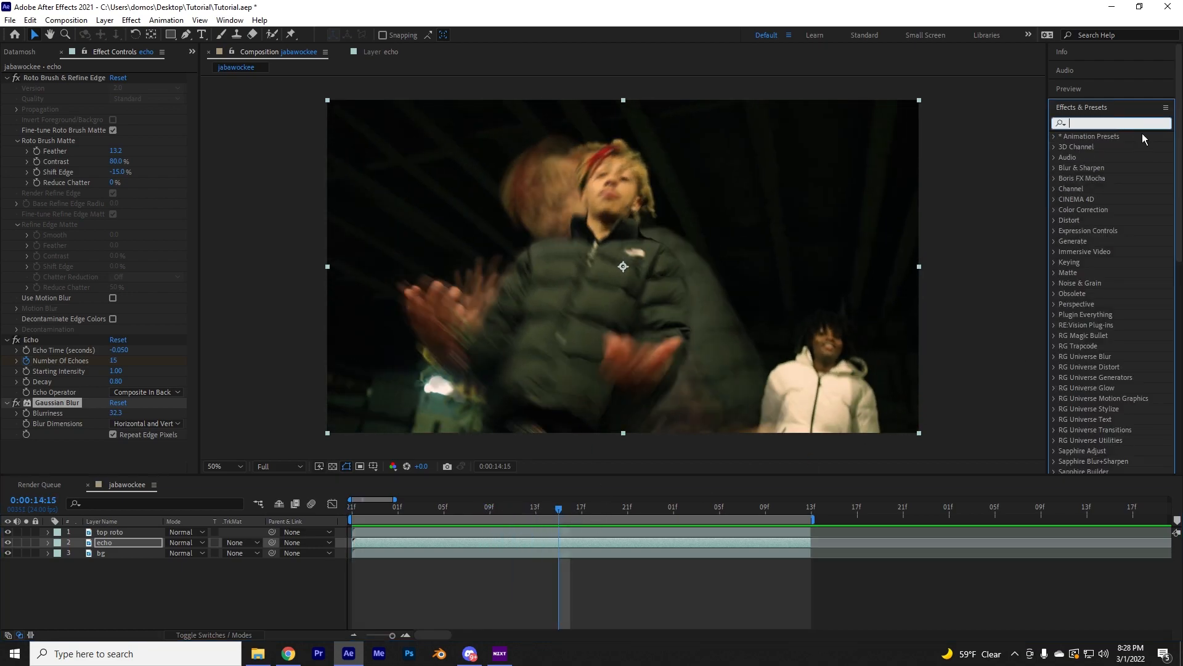
text(glow)
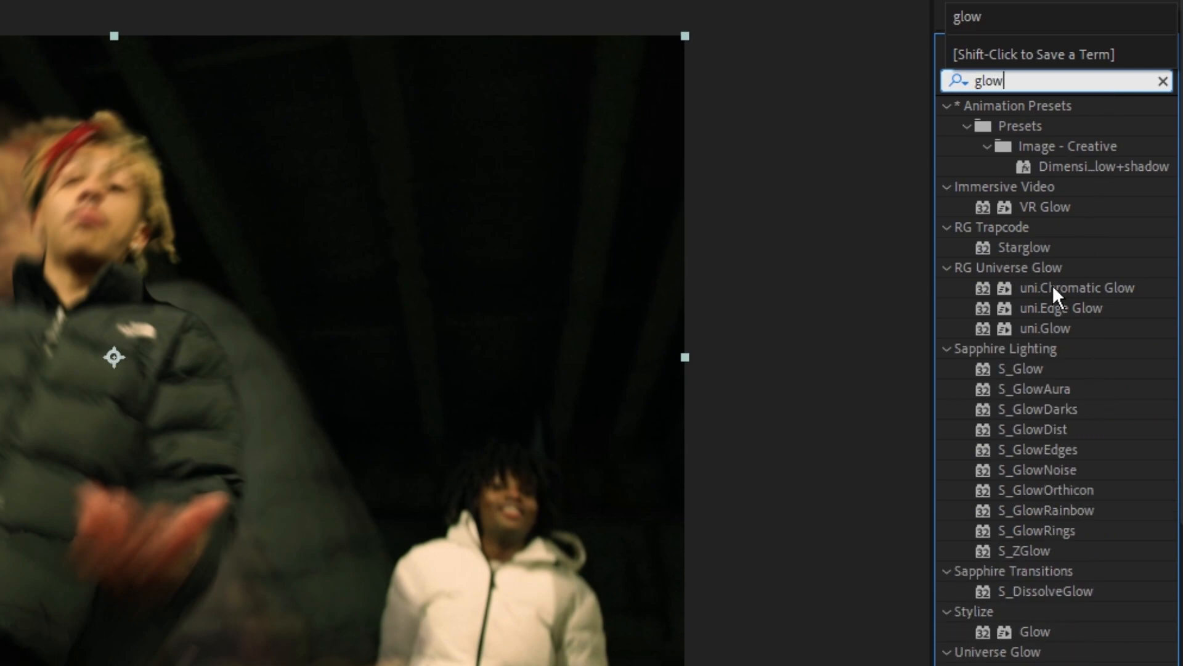
scroll(1060, 279, down, 3)
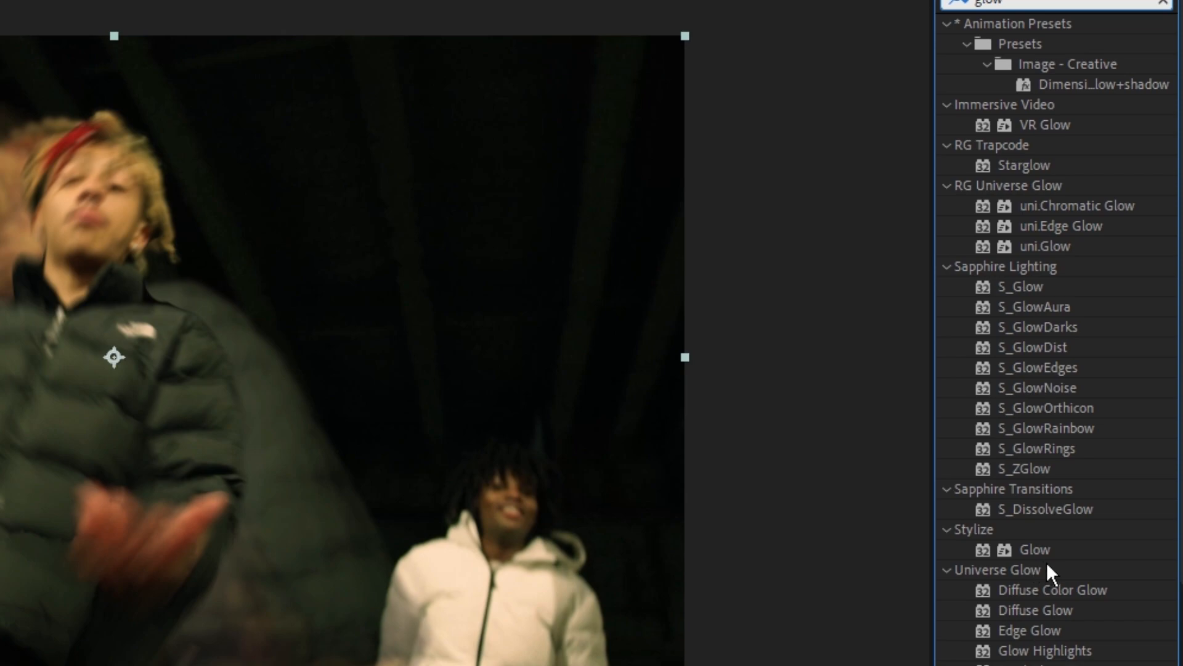
click(1035, 297)
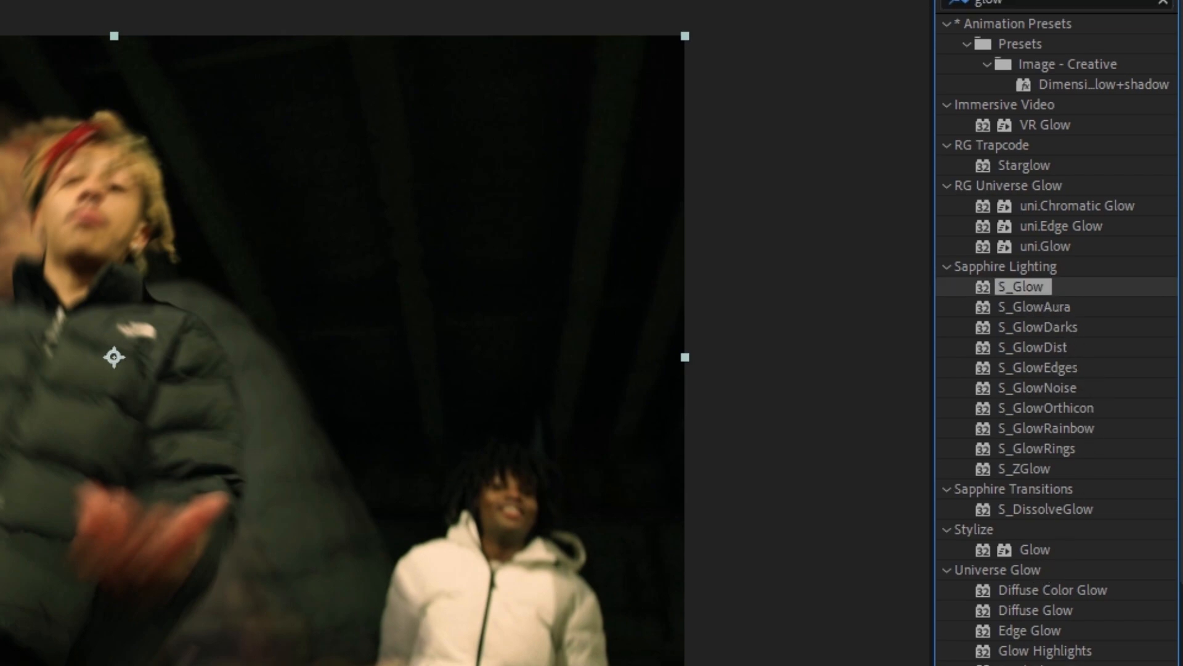
drag(1020, 286, 442, 540)
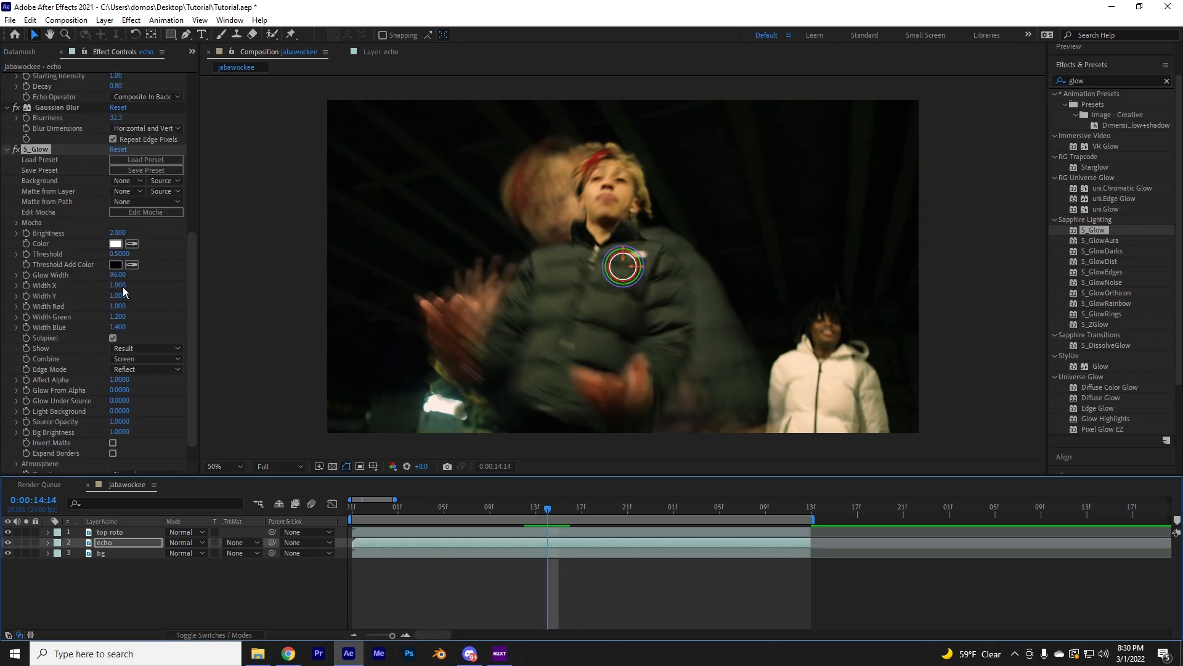
Set the echo layer's S_Glow Glow Width to 43 and its Threshold to 0.1
drag(125, 283, 89, 280)
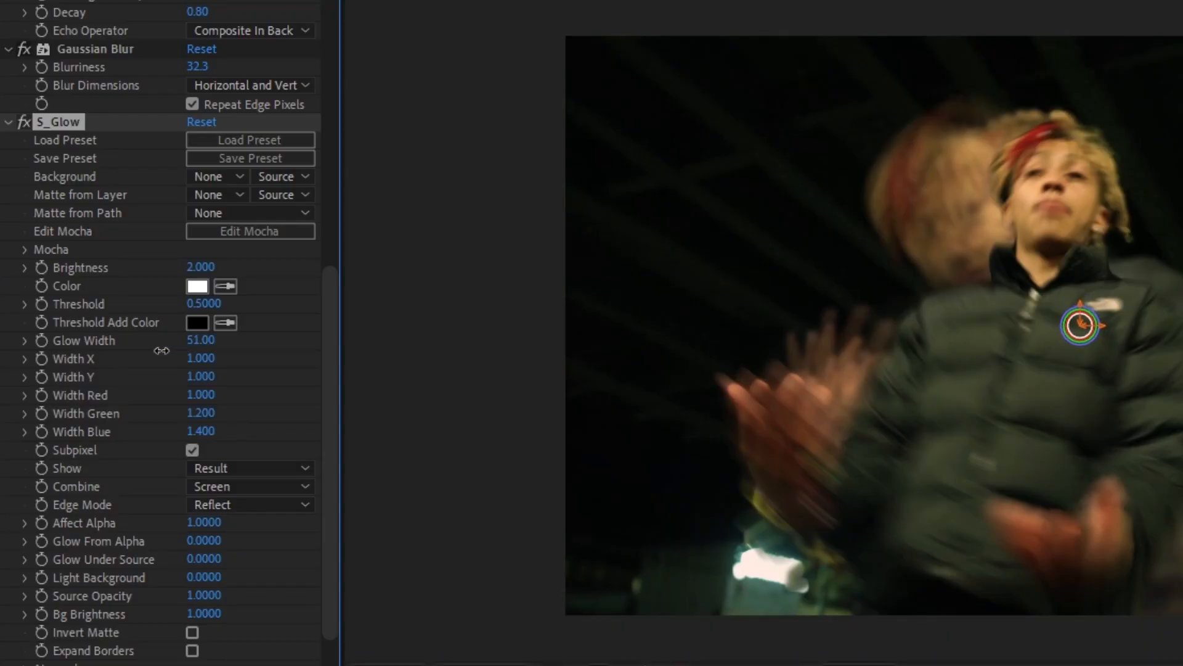
drag(152, 349, 197, 351)
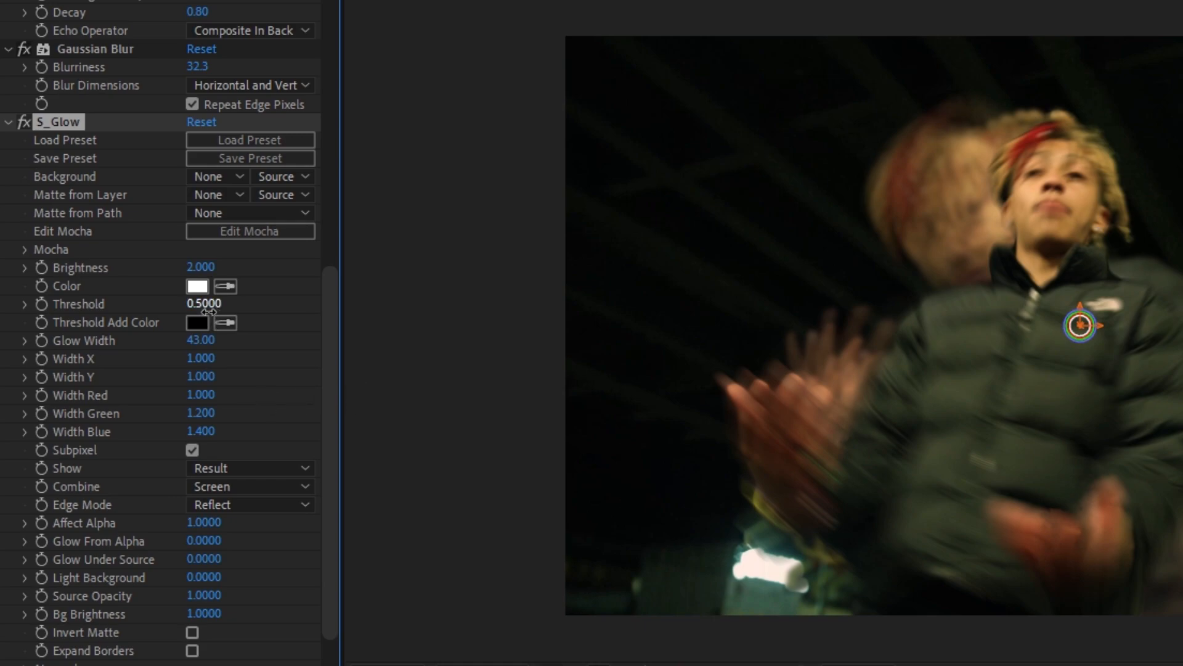
mouse_move(203, 311)
mouse_down()
mouse_move(181, 311)
mouse_move(253, 312)
mouse_move(216, 317)
mouse_up()
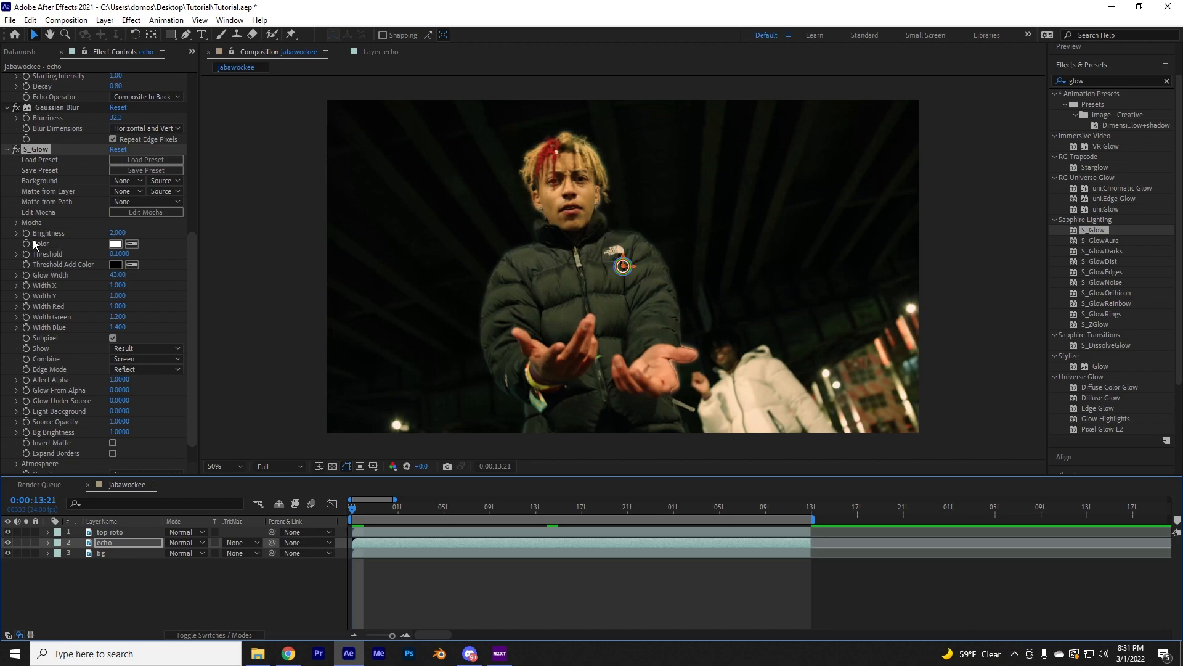
Reveal the echo layer's S_Glow properties in the timeline and keyframe Brightness at 0 on 0:00:13:21
key(e)
click(70, 564)
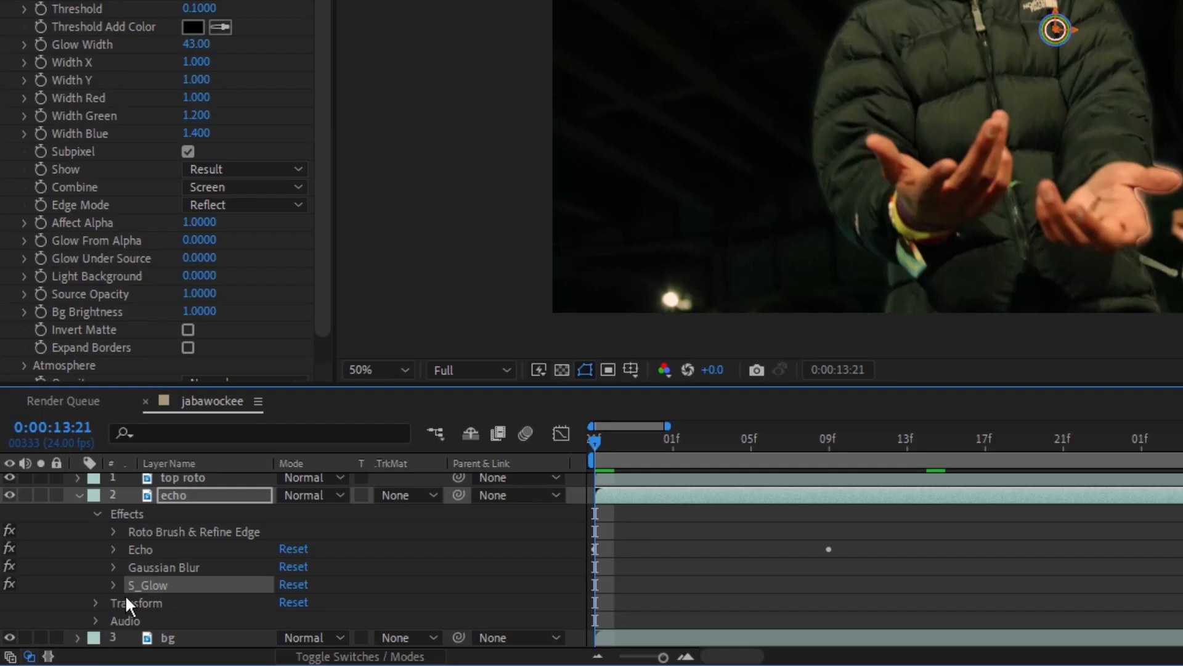
click(114, 584)
scroll(186, 597, down, 6)
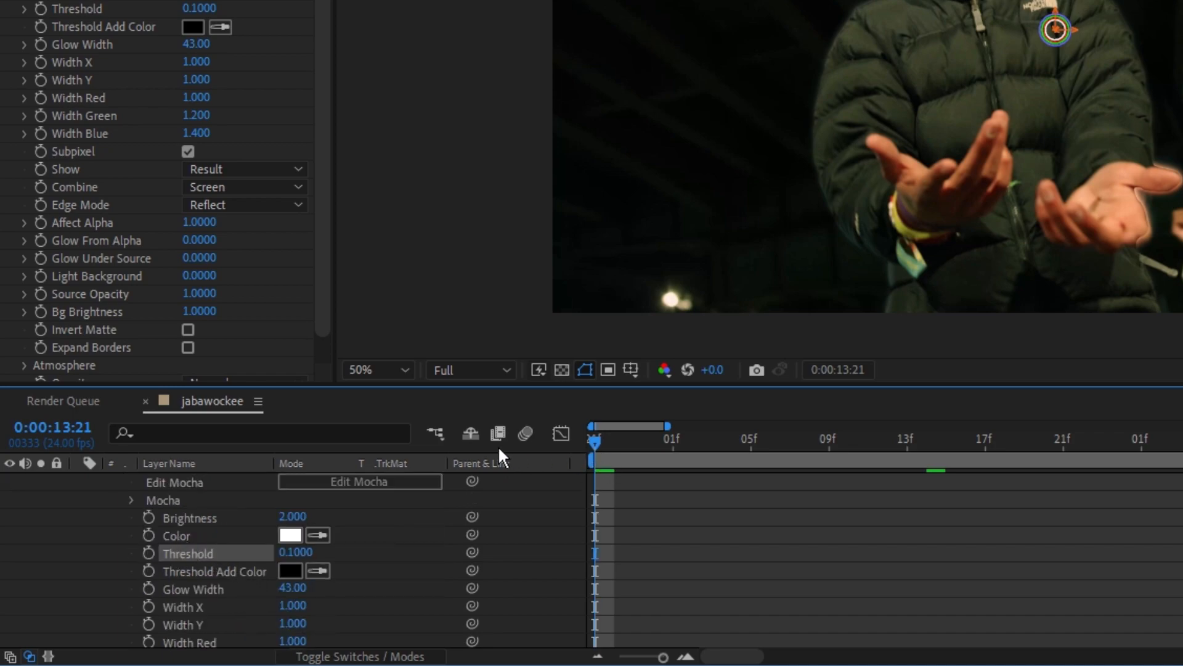
click(214, 519)
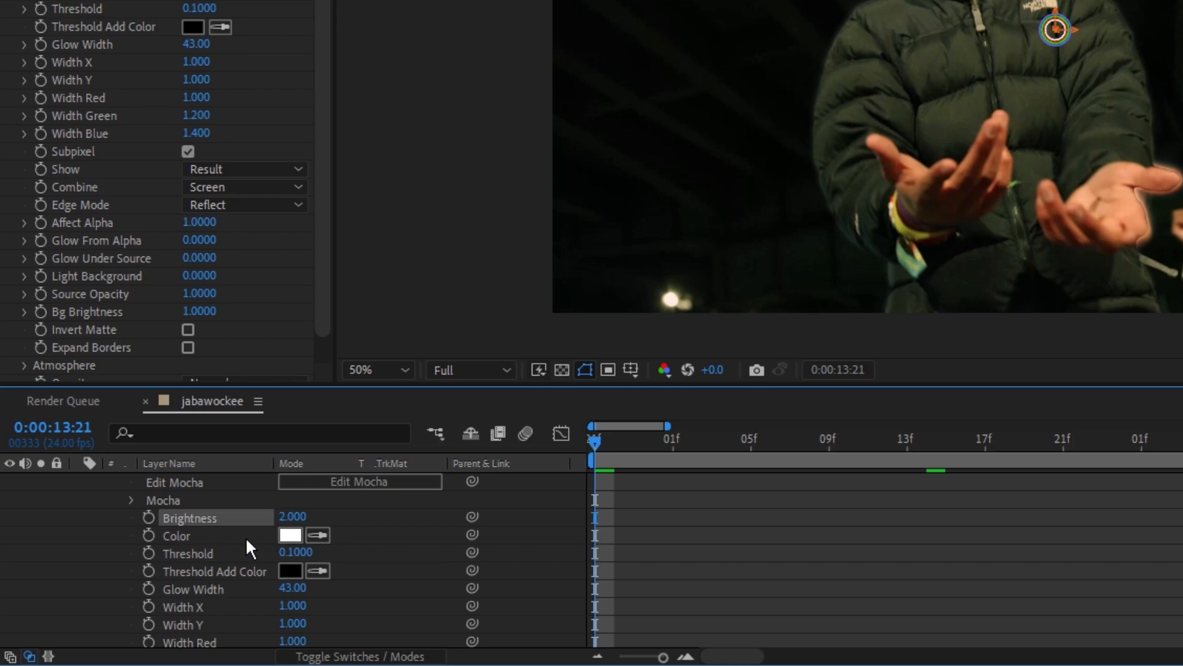
click(297, 519)
text(0)
key(Return)
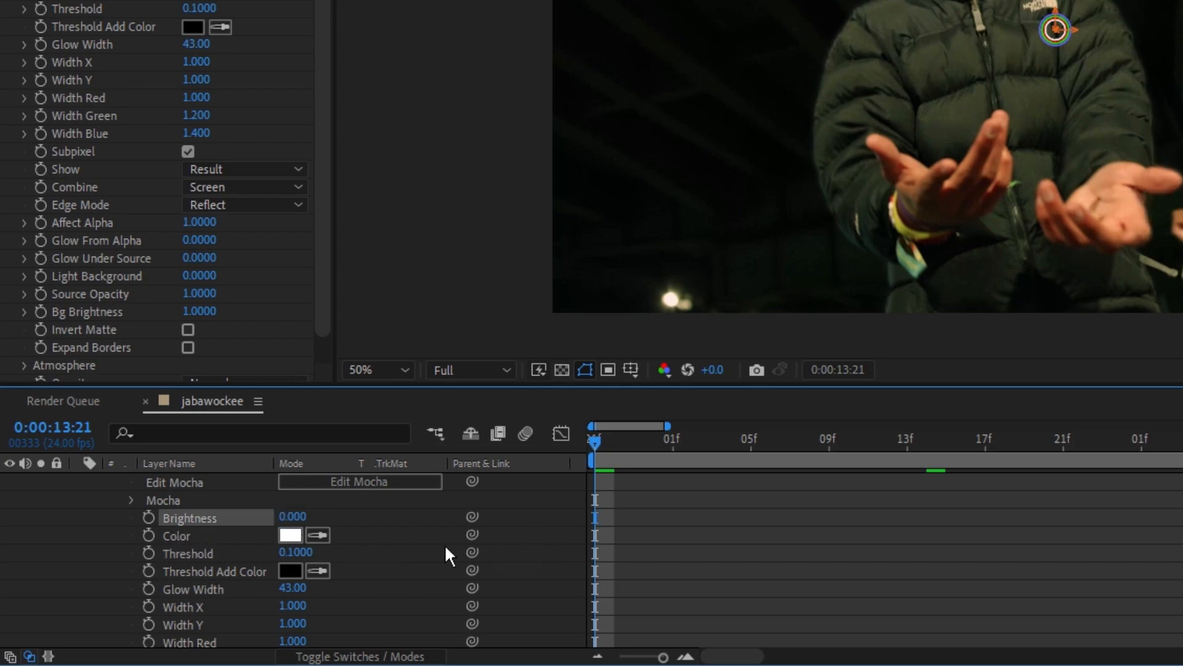
click(148, 517)
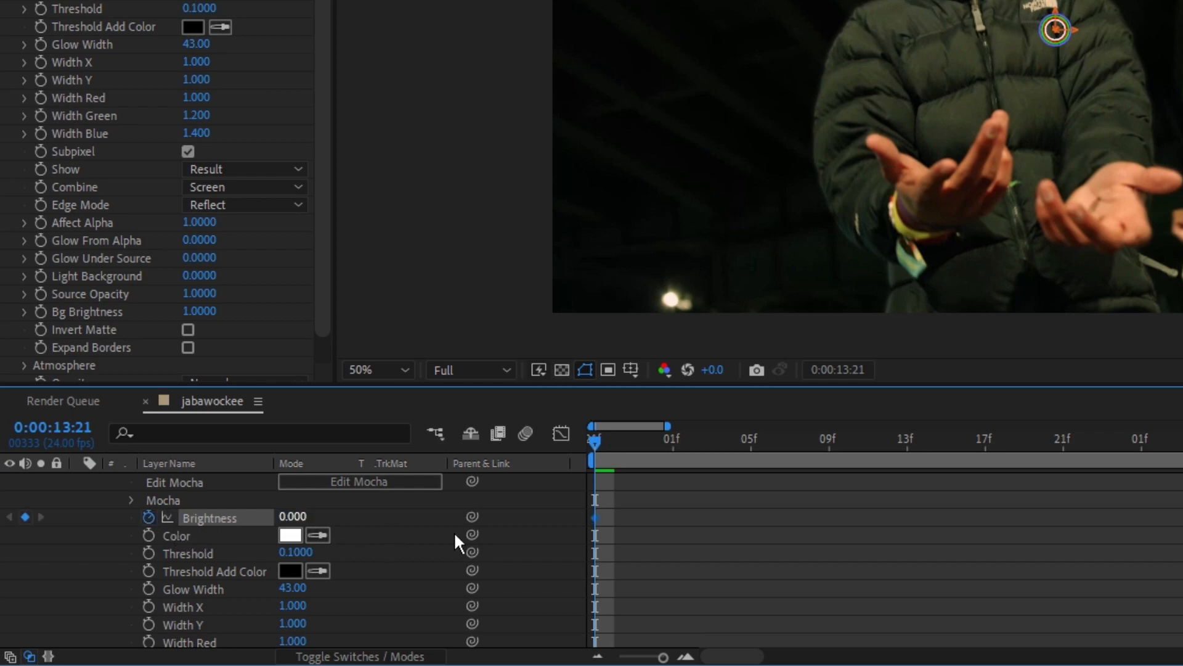
Add a second S_Glow Brightness keyframe with the value 2 at 0:00:14:09
drag(613, 452, 832, 469)
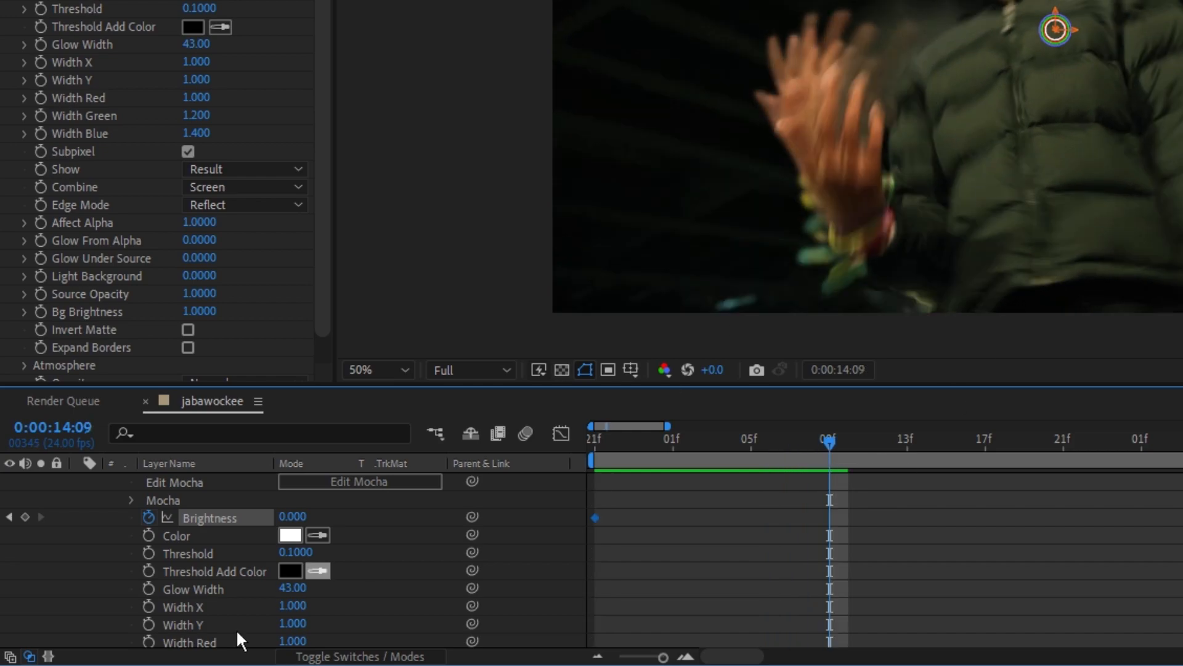
click(293, 516)
text(2)
key(Return)
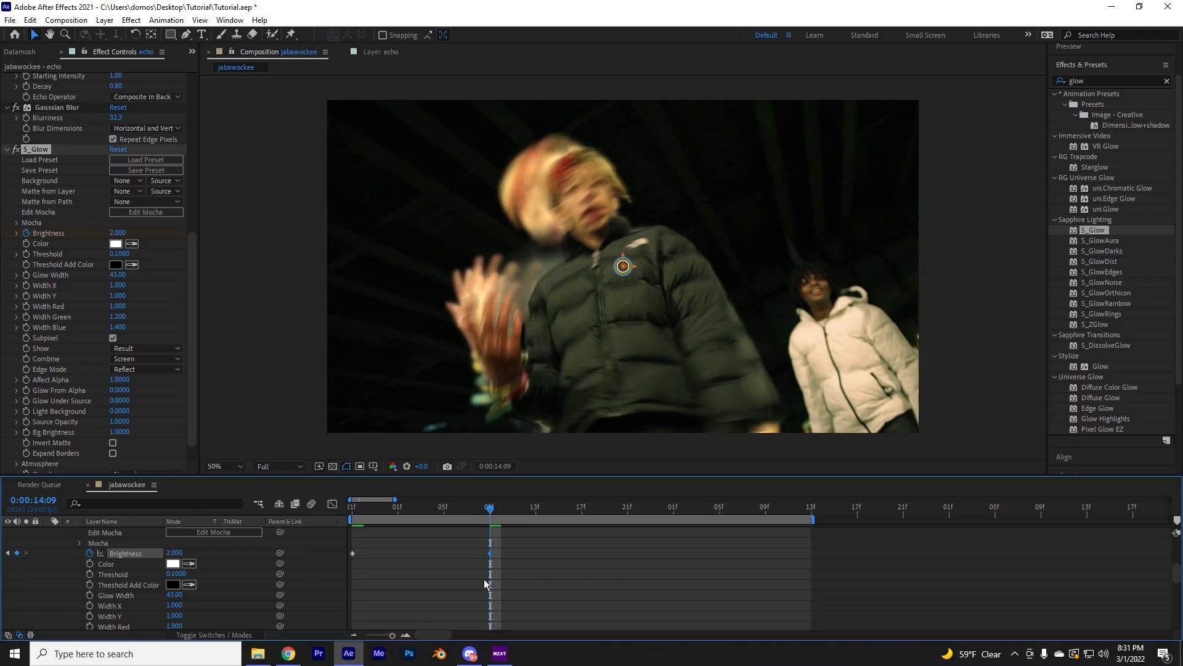
Review the echo layer's effect settings and play the clip from the start to preview the glowing echo trail
drag(492, 514, 449, 540)
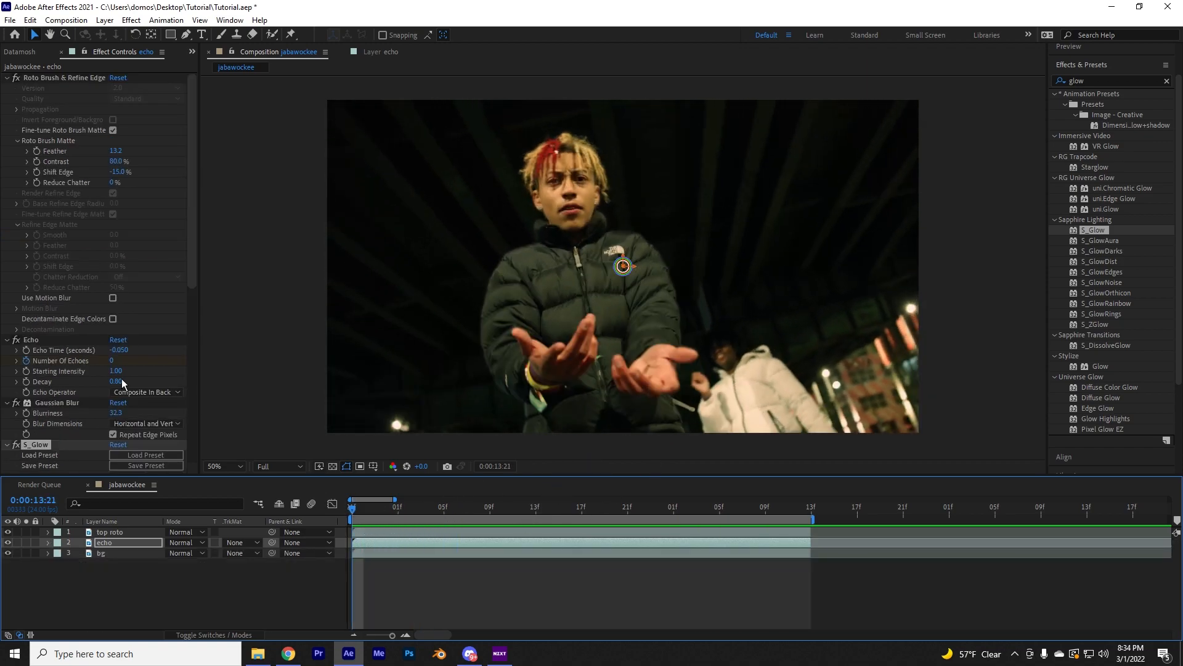
scroll(76, 350, down, 1)
scroll(77, 349, down, 4)
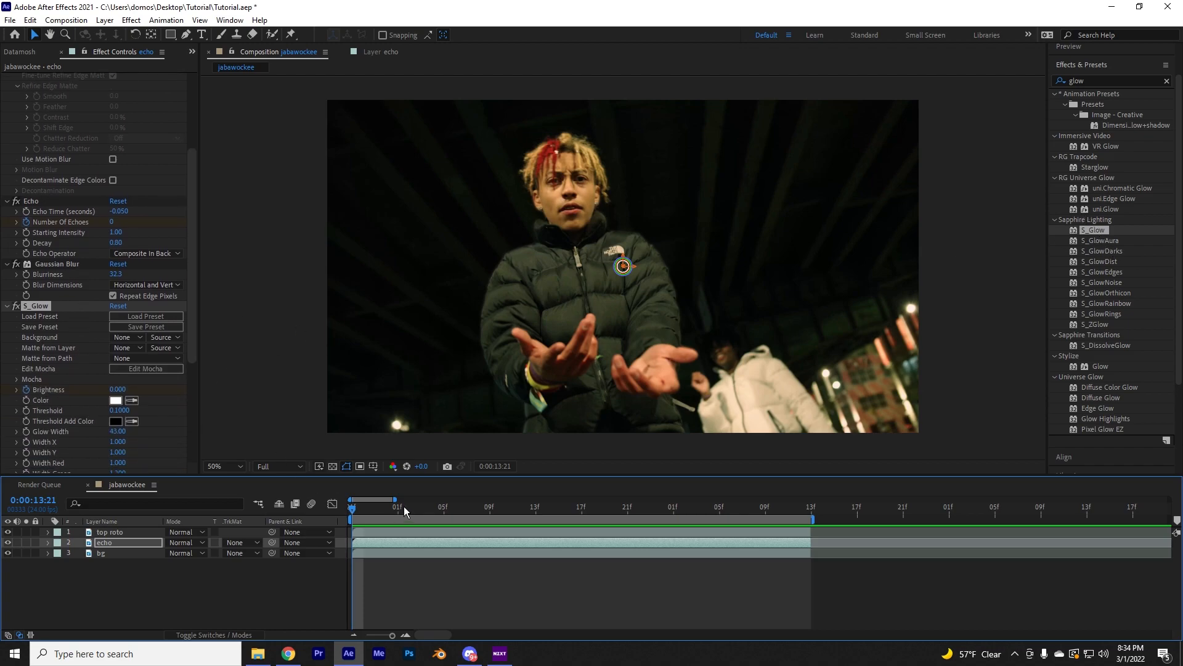
key(space)
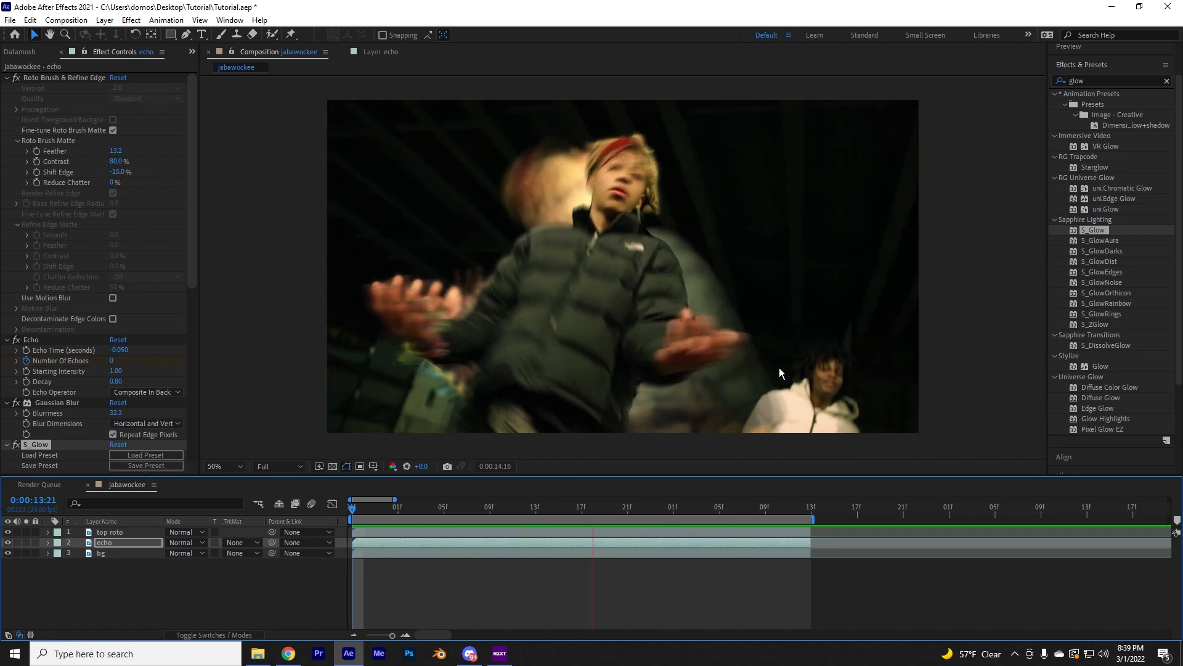
key(space)
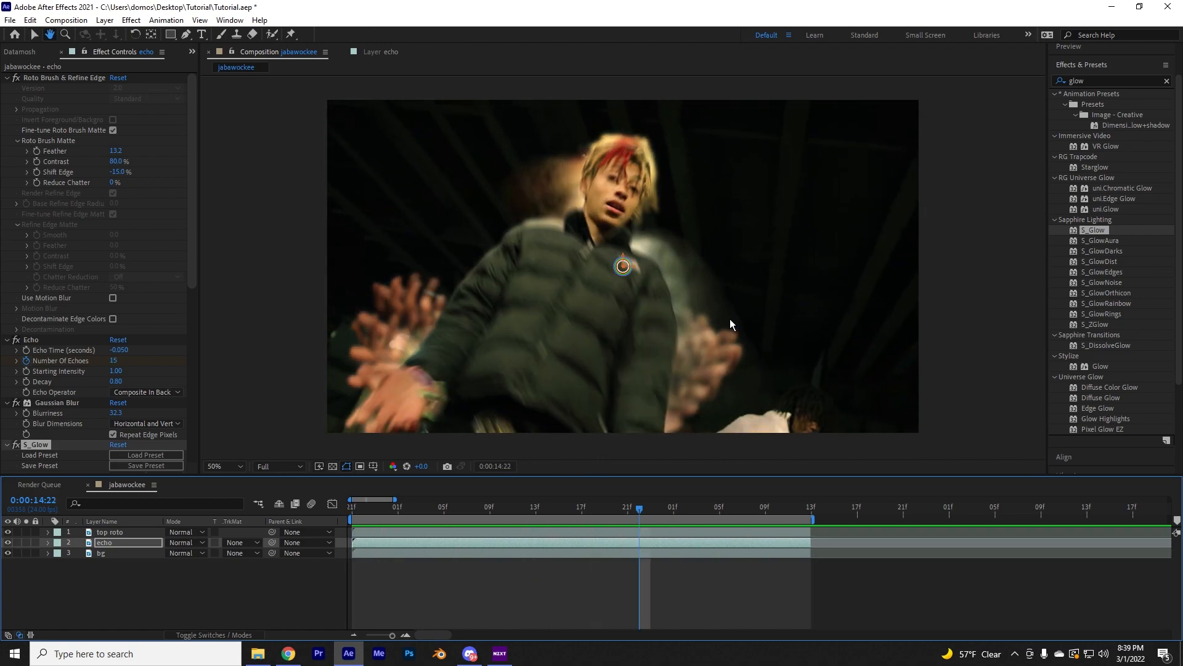